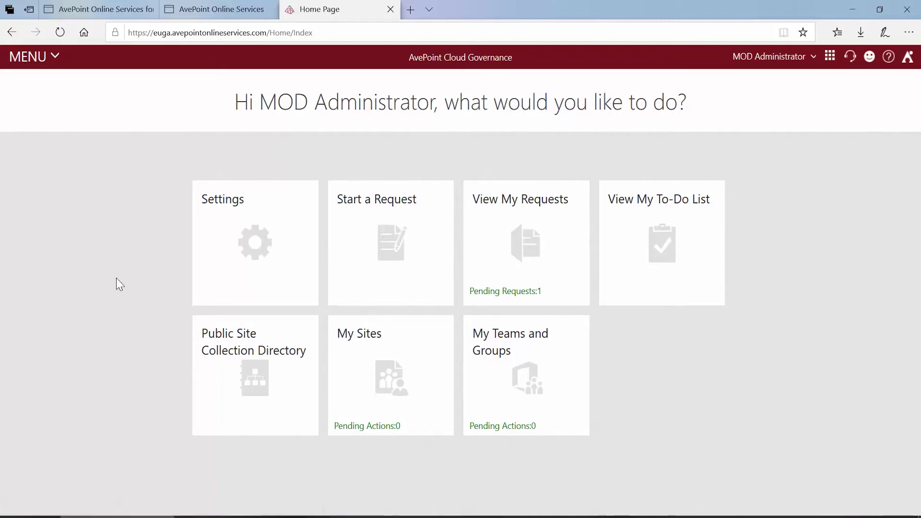
- From Settings, open the Import Existing Office 365 Objects export form
{"action": "left_click", "coordinate": [215, 268]}
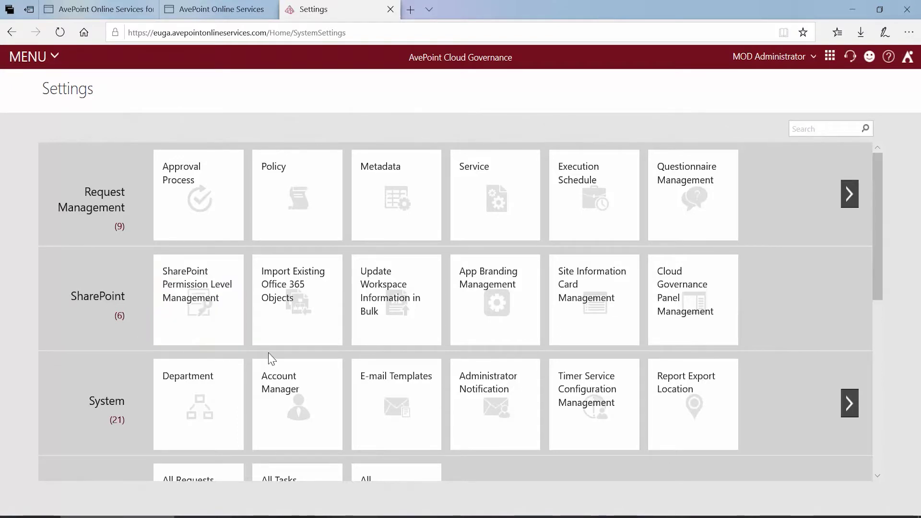
{"action": "mouse_move", "coordinate": [281, 315]}
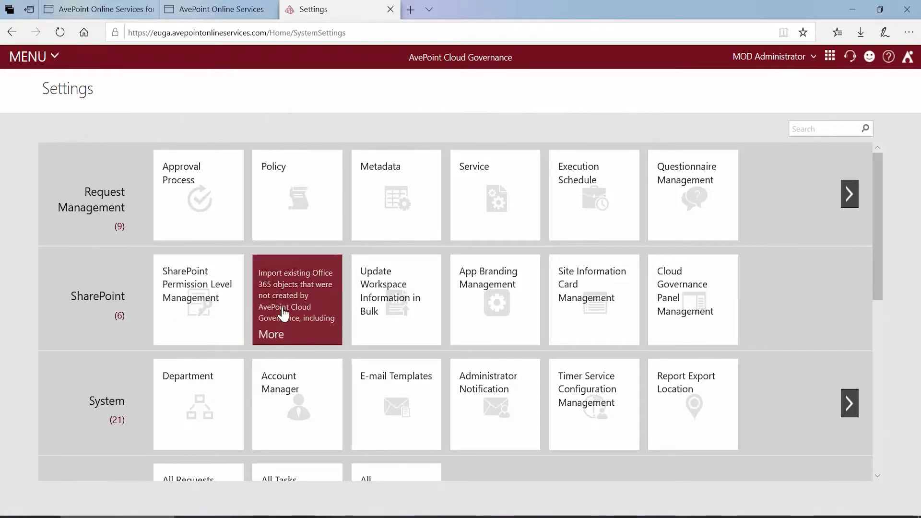
{"action": "left_click", "coordinate": [283, 314]}
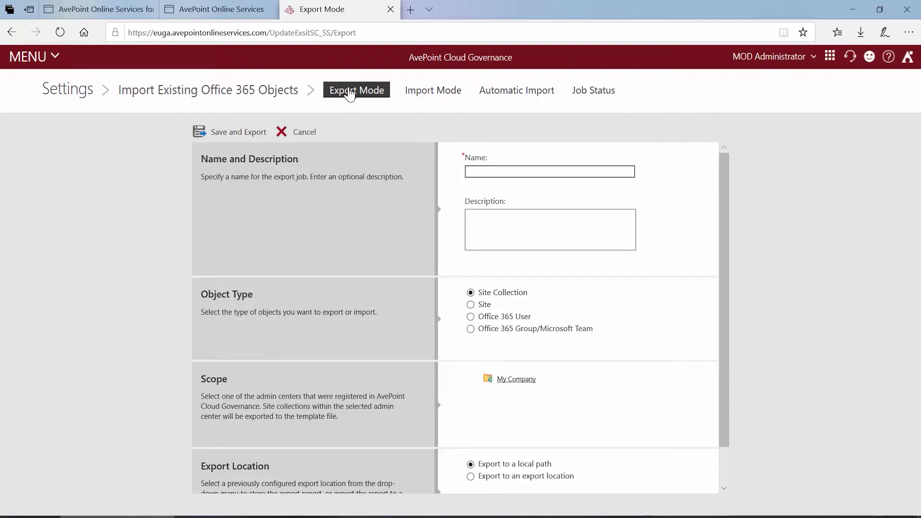
- Name the export job 'MS Teams for Import' and export Office 365 Group/Microsoft Team objects from Online Services group containers
{"action": "left_click", "coordinate": [510, 171]}
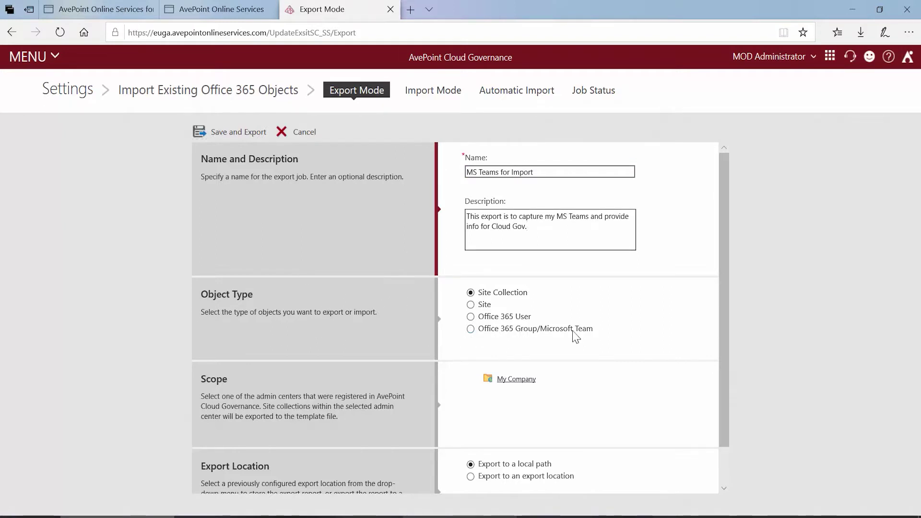
{"action": "left_click", "coordinate": [521, 330]}
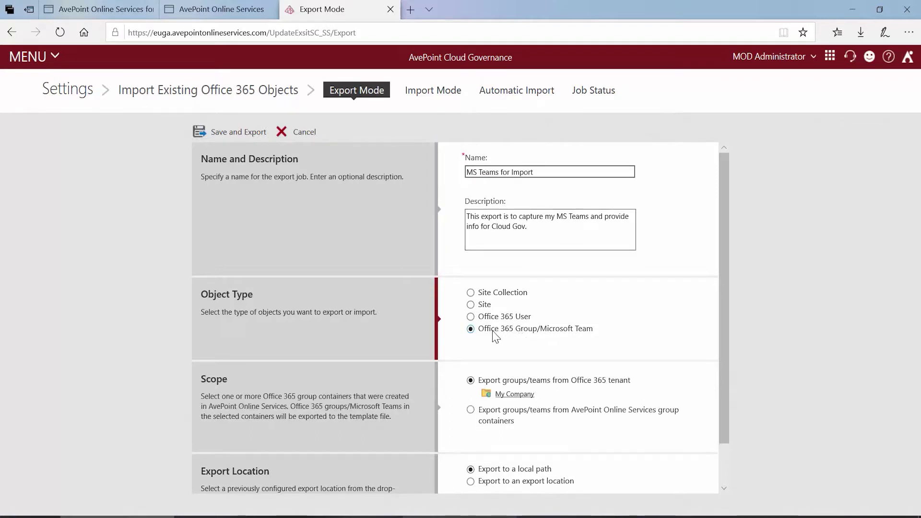
{"action": "scroll", "coordinate": [451, 336], "scroll_direction": "down", "scroll_amount": 1}
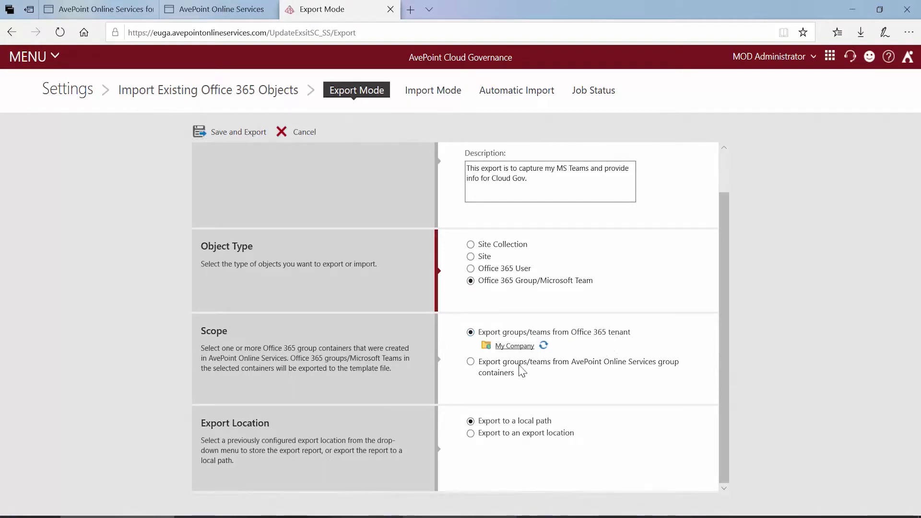
{"action": "left_click", "coordinate": [471, 363]}
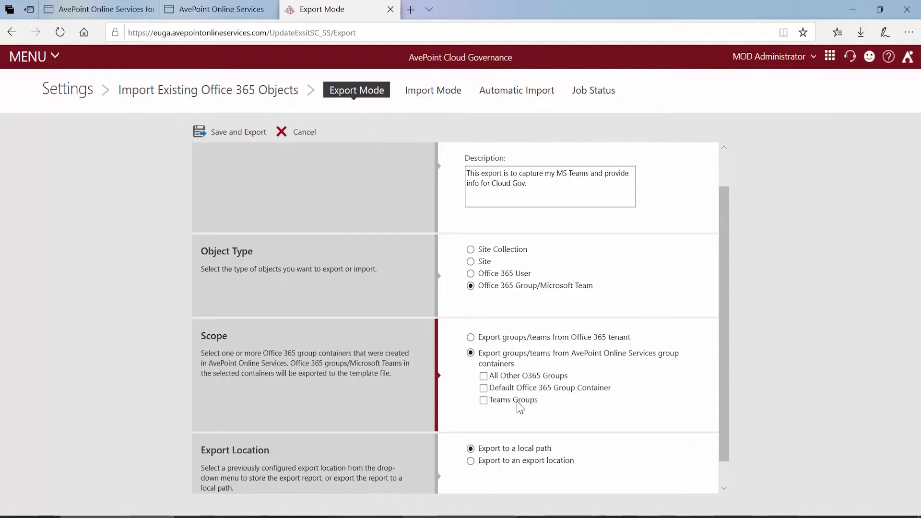
- In Online Services, edit the Teams ans O365 Groups scan profile and review its Office 365 Groups rules
{"action": "left_click", "coordinate": [226, 11]}
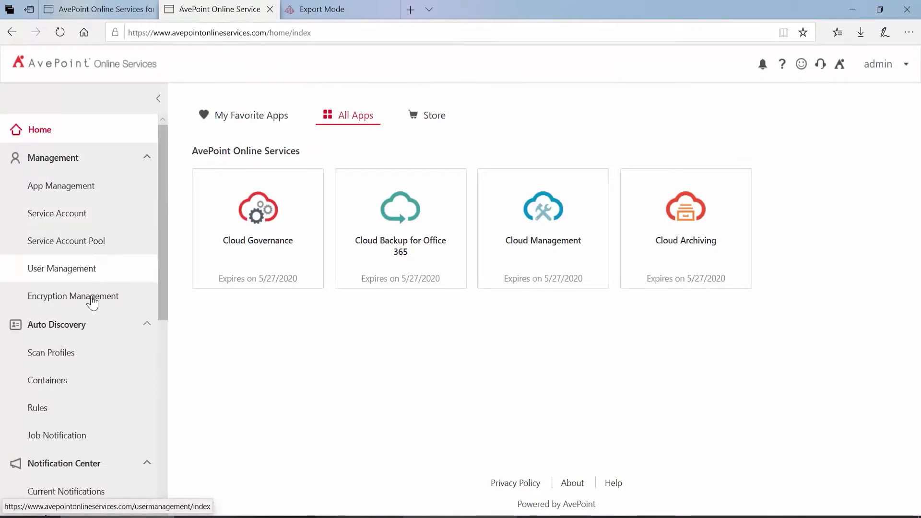
{"action": "left_click", "coordinate": [56, 364]}
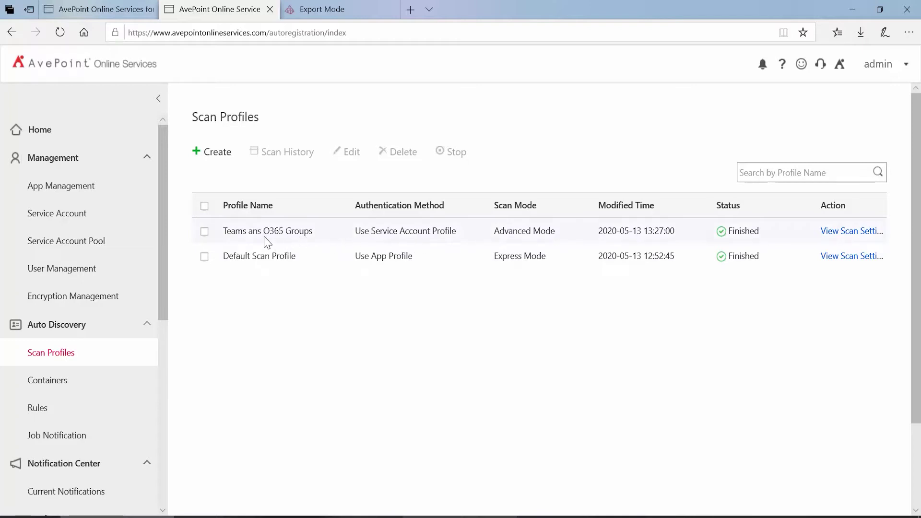
{"action": "left_click", "coordinate": [205, 232]}
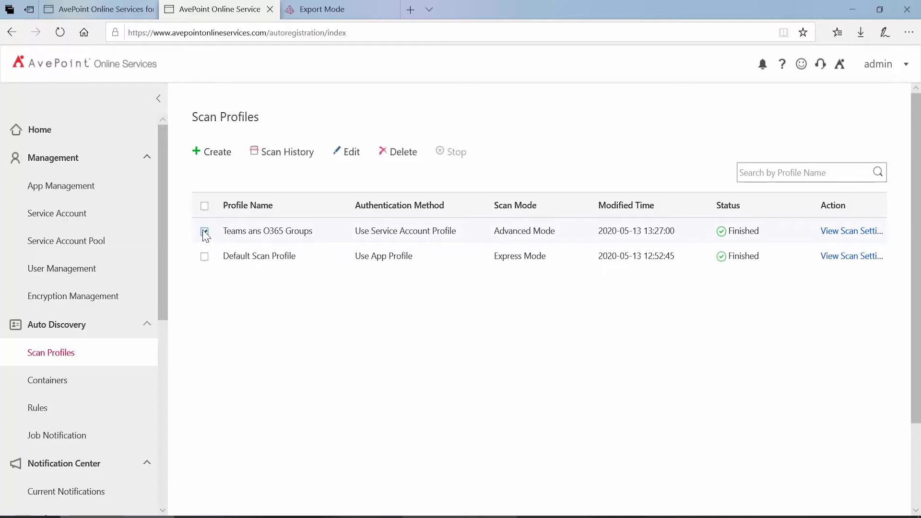
{"action": "left_click", "coordinate": [352, 152]}
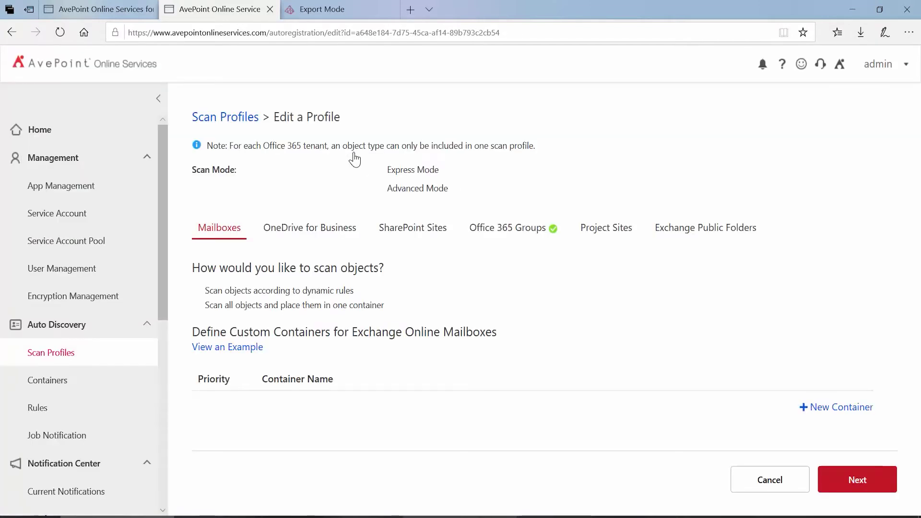
{"action": "left_click", "coordinate": [514, 231]}
{"action": "scroll", "coordinate": [503, 320], "scroll_direction": "down", "scroll_amount": 3}
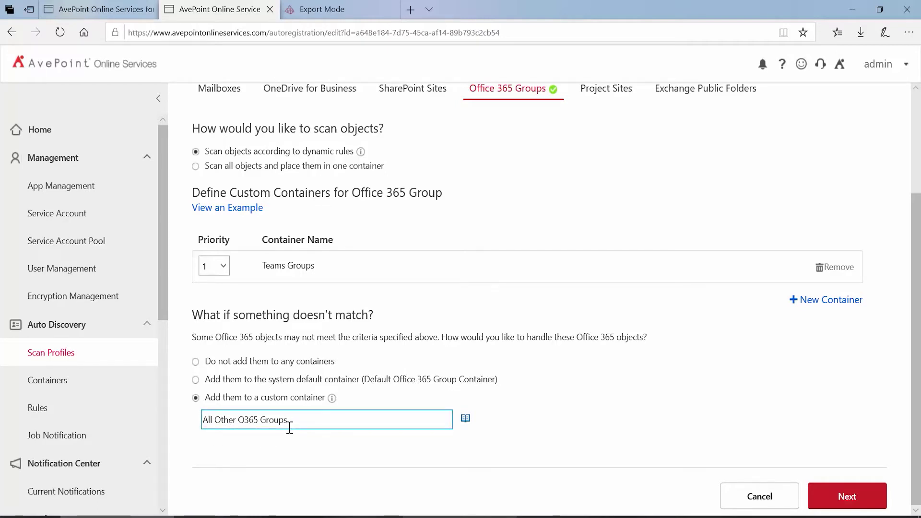
- Cancel the edit and review the Teams ans O365 Groups scan history through to the Office 365 Groups results
{"action": "left_click", "coordinate": [745, 497]}
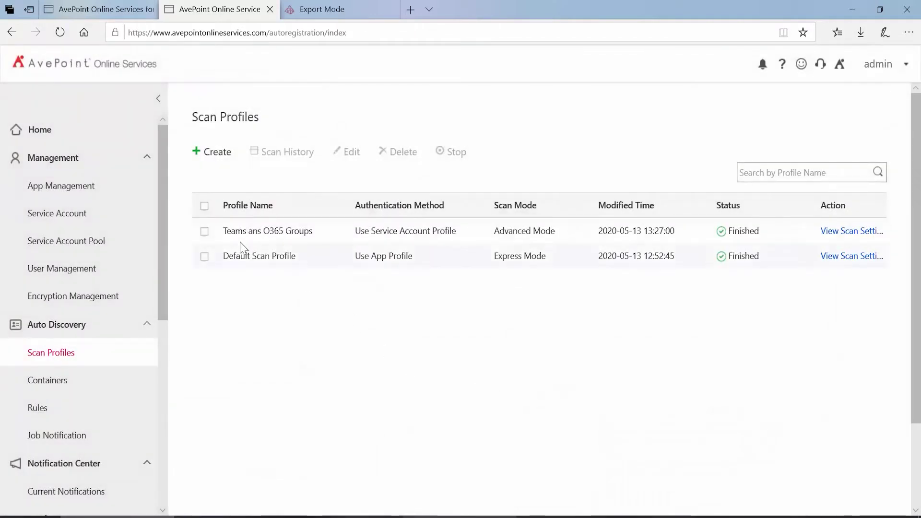
{"action": "left_click", "coordinate": [205, 232]}
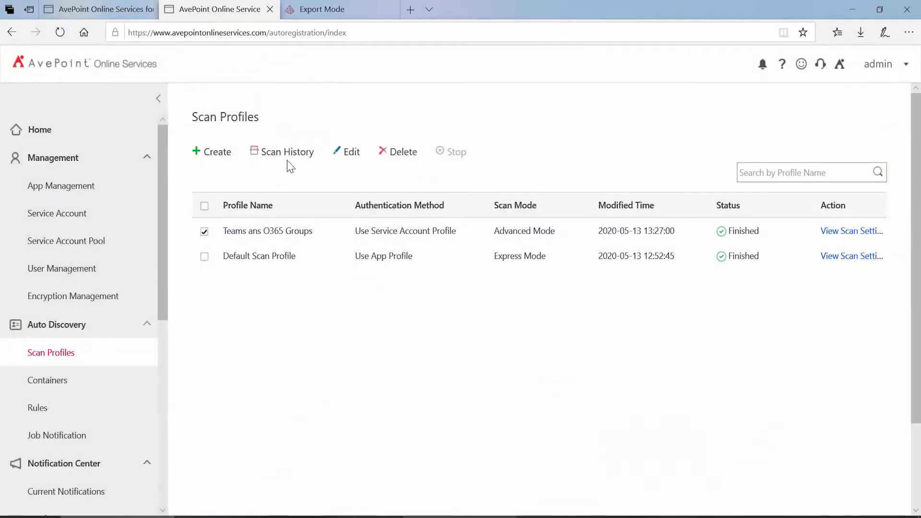
{"action": "left_click", "coordinate": [288, 159]}
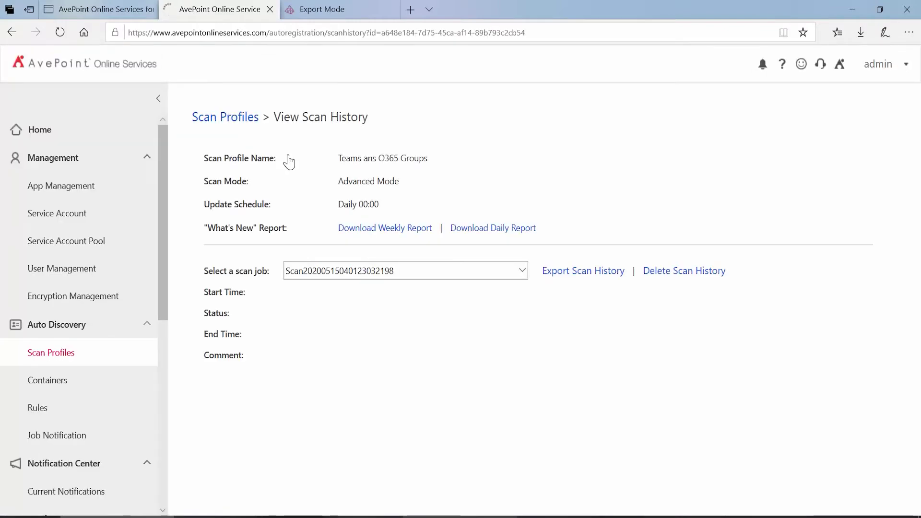
{"action": "scroll", "coordinate": [309, 322], "scroll_direction": "down", "scroll_amount": 3}
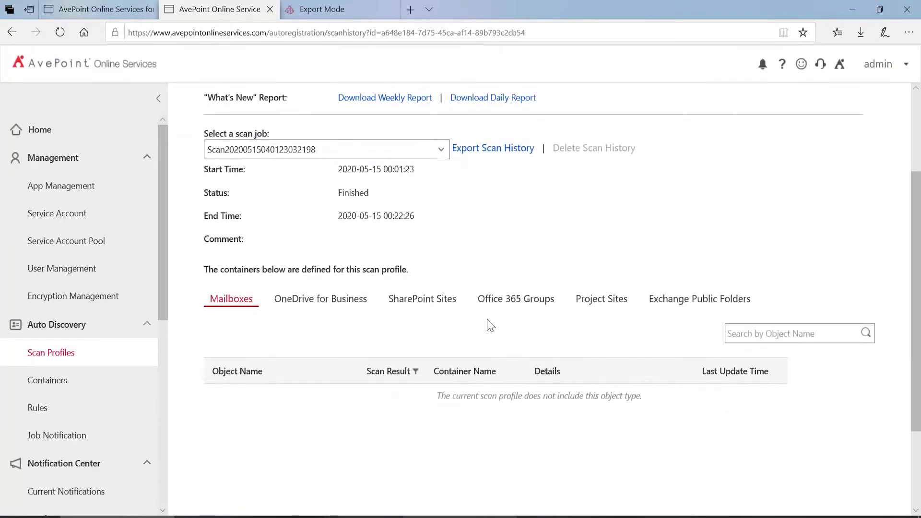
{"action": "left_click", "coordinate": [319, 299]}
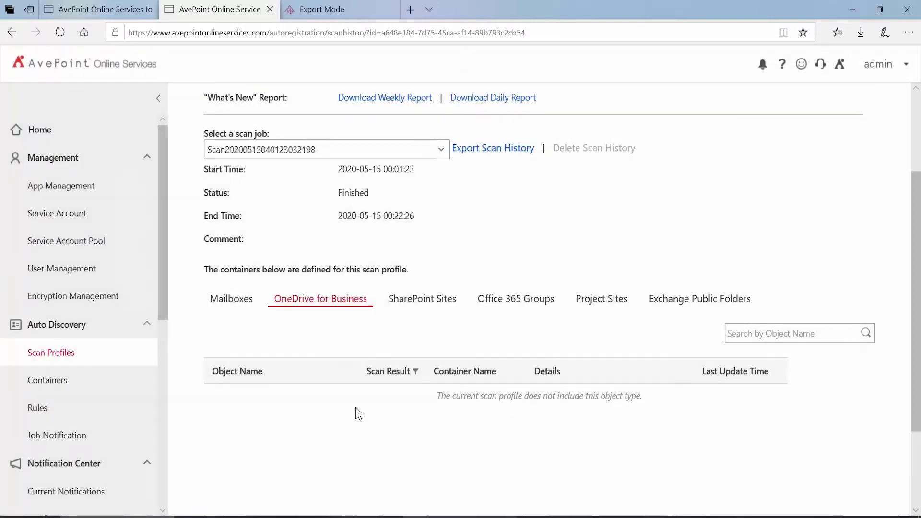
{"action": "left_click", "coordinate": [409, 301]}
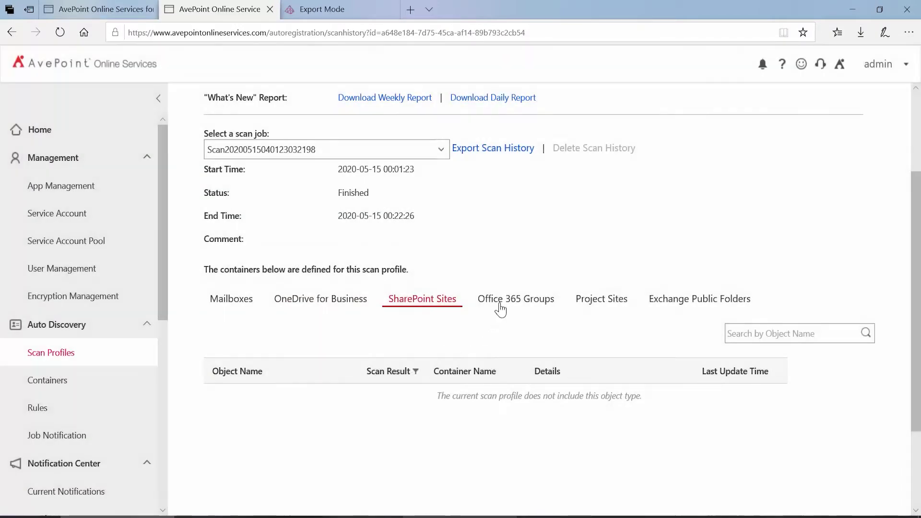
{"action": "left_click", "coordinate": [509, 303]}
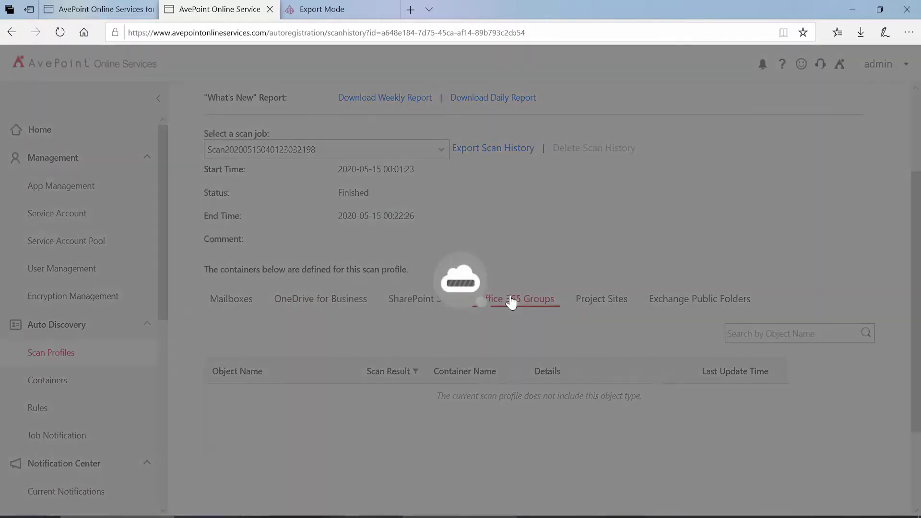
{"action": "scroll", "coordinate": [510, 302], "scroll_direction": "down", "scroll_amount": 3}
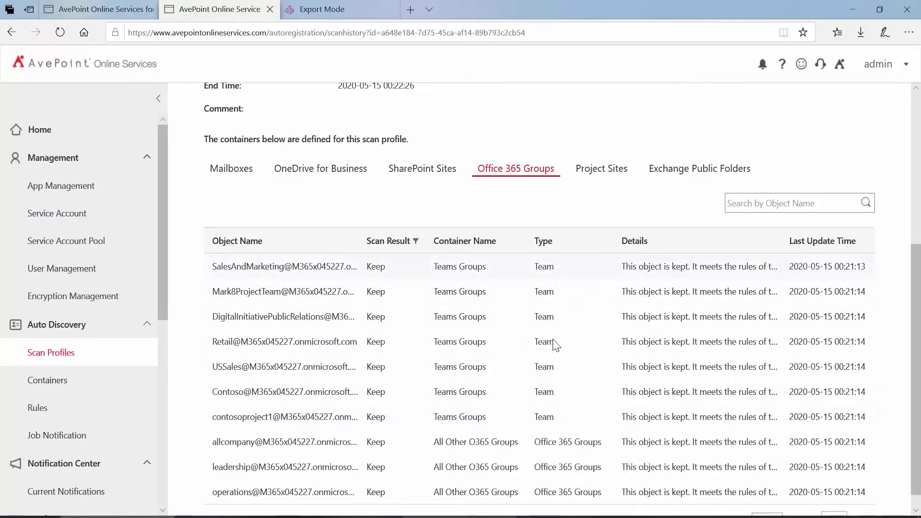
{"action": "scroll", "coordinate": [360, 317], "scroll_direction": "down", "scroll_amount": 1}
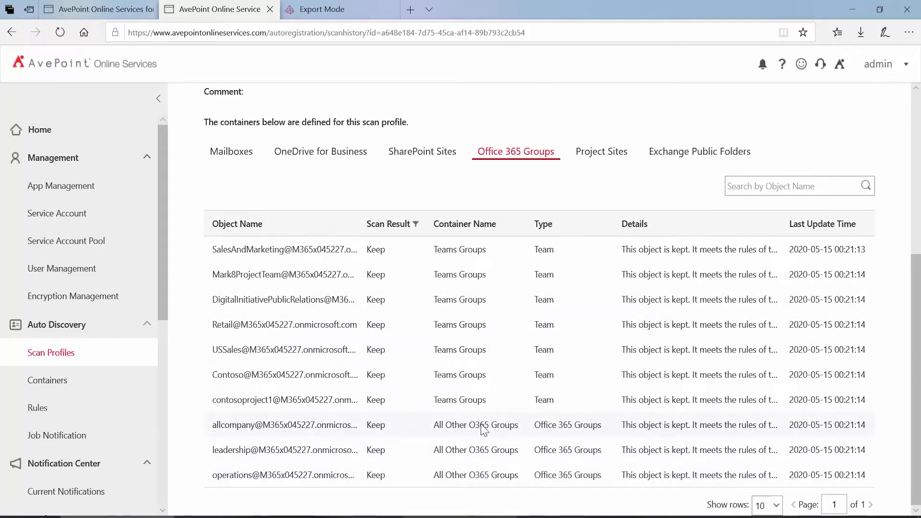
{"action": "left_click", "coordinate": [308, 14]}
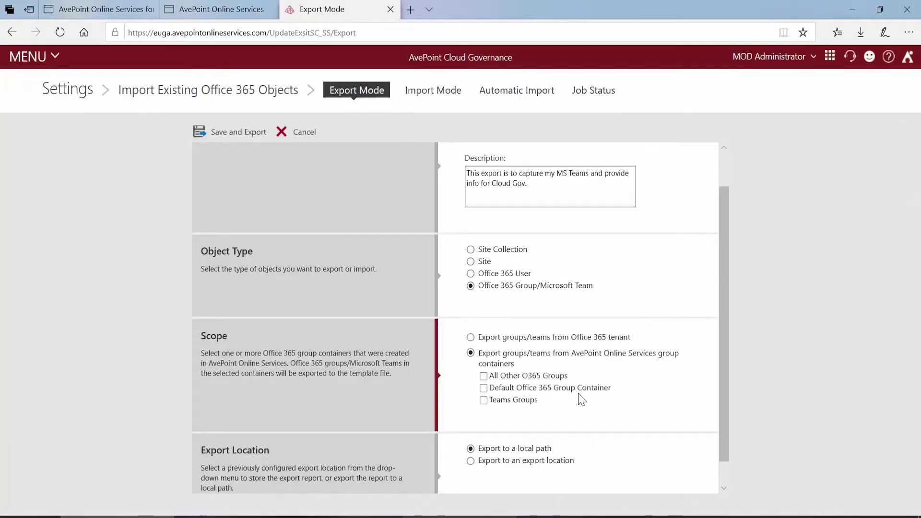
- Check the Default Scan Profile's scan history, whose Office 365 Groups results show that type isn't included
{"action": "left_click", "coordinate": [210, 14]}
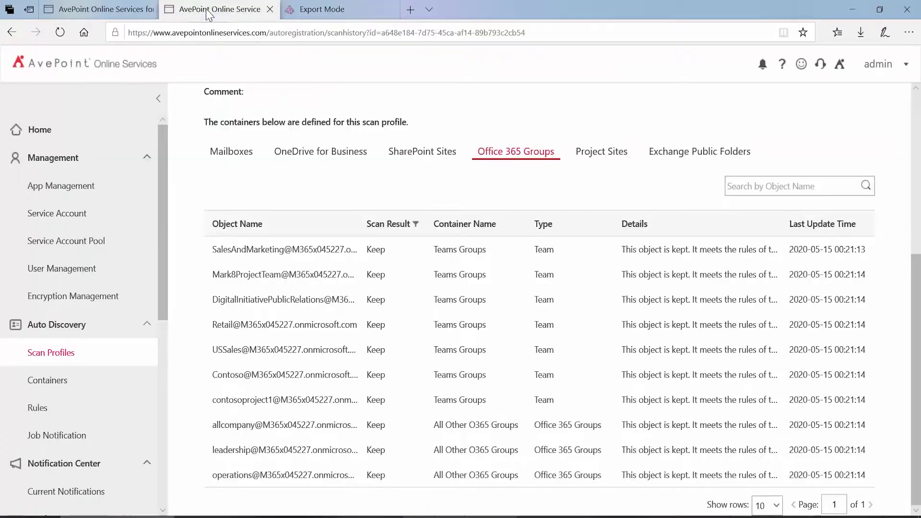
{"action": "left_click", "coordinate": [60, 355]}
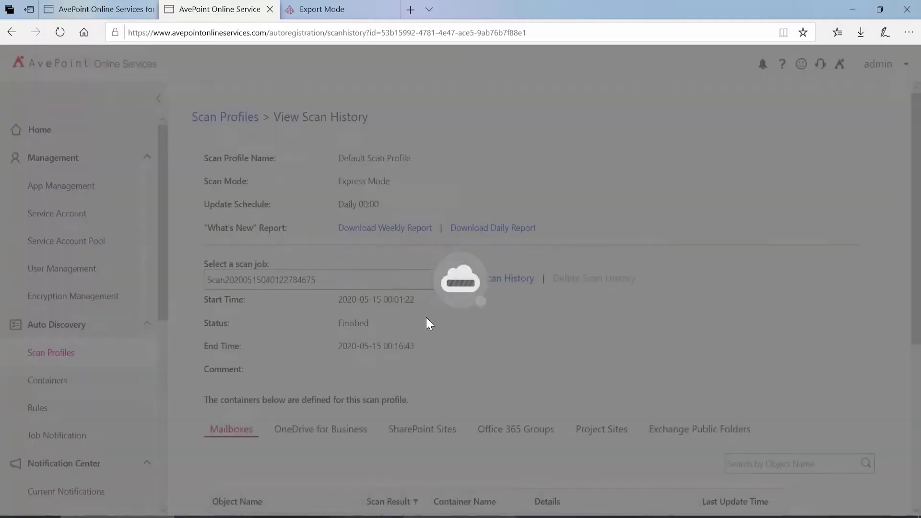
{"action": "scroll", "coordinate": [483, 343], "scroll_direction": "down", "scroll_amount": 4}
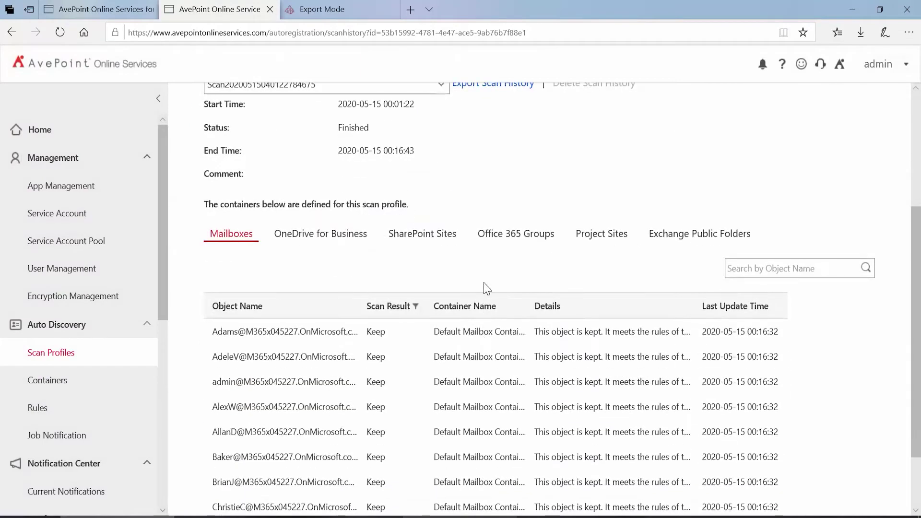
{"action": "left_click", "coordinate": [502, 245]}
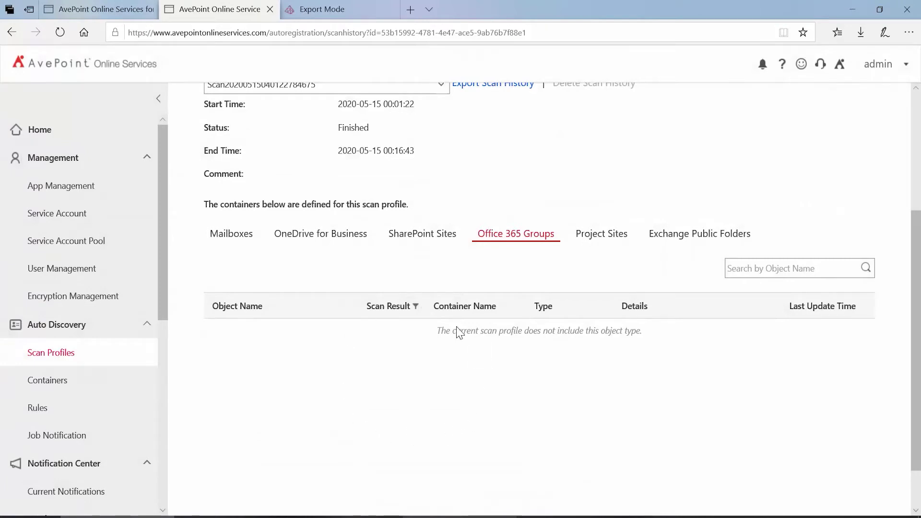
{"action": "scroll", "coordinate": [374, 285], "scroll_direction": "up", "scroll_amount": 2}
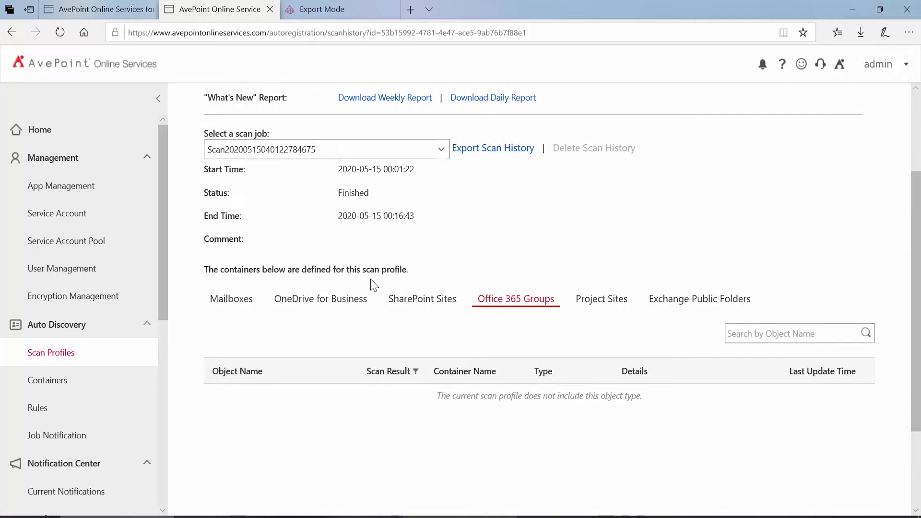
{"action": "scroll", "coordinate": [374, 285], "scroll_direction": "up", "scroll_amount": 2}
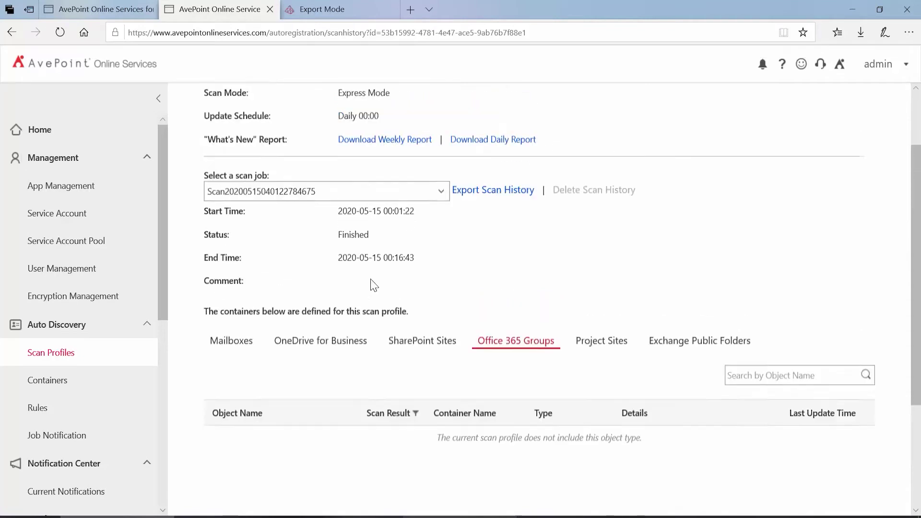
- Open the Default Scan Profile for editing, cancel without saving, and return to the Export Mode page
{"action": "left_click", "coordinate": [65, 354]}
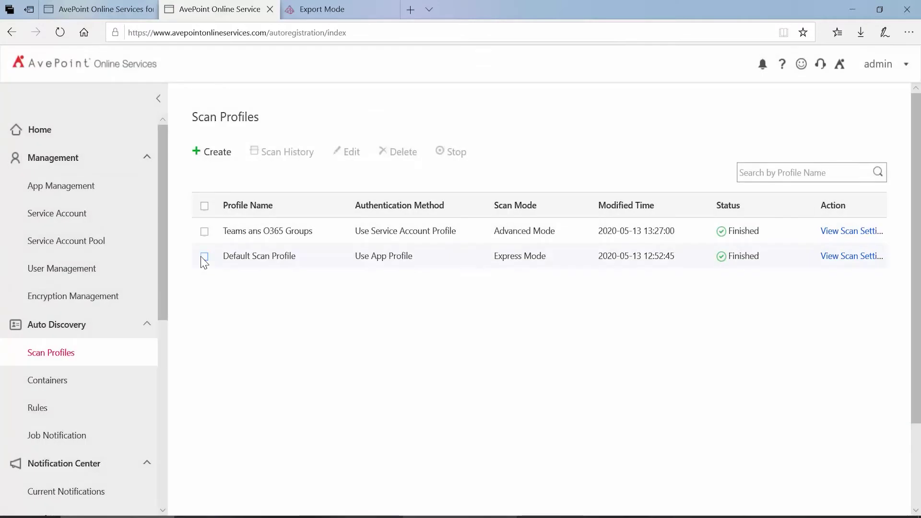
{"action": "left_click", "coordinate": [204, 258]}
{"action": "left_click", "coordinate": [350, 154]}
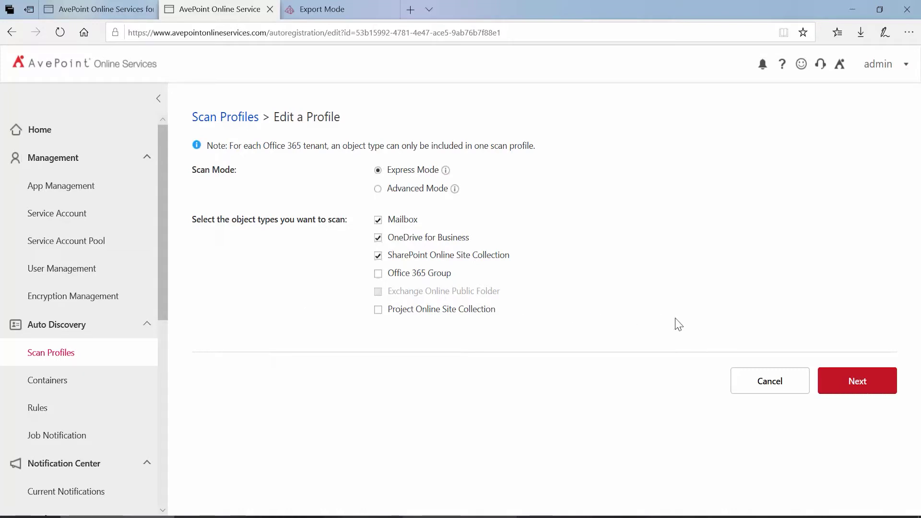
{"action": "left_click", "coordinate": [765, 382]}
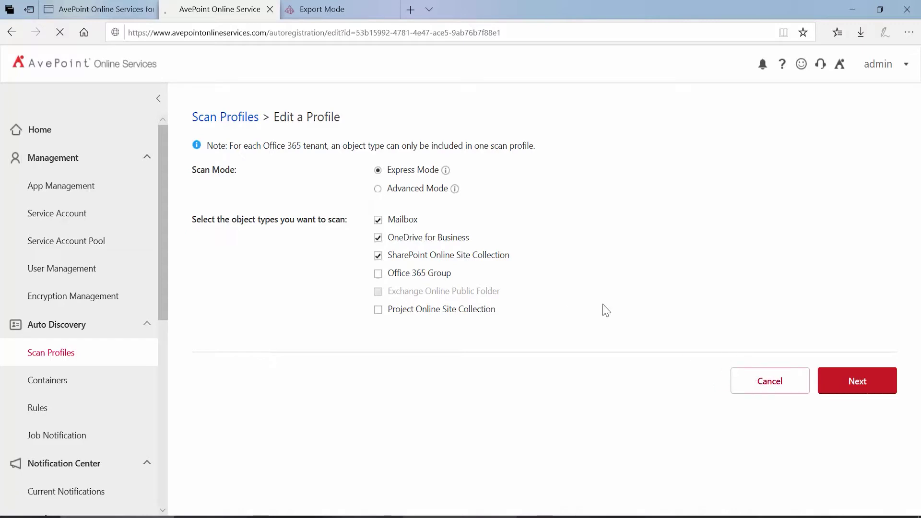
{"action": "left_click", "coordinate": [334, 14]}
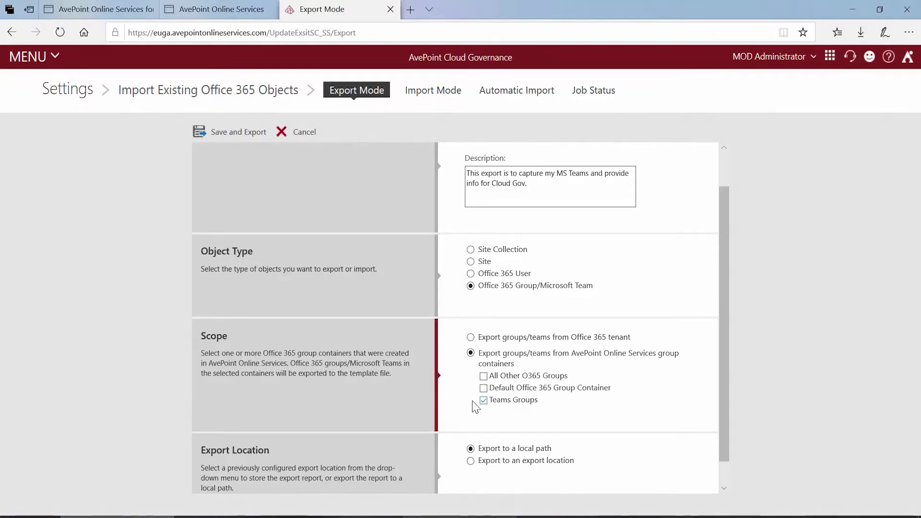
- Export the Teams Groups template and save the .xlsx workbook to the Desktop
{"action": "scroll", "coordinate": [448, 396], "scroll_direction": "down", "scroll_amount": 1}
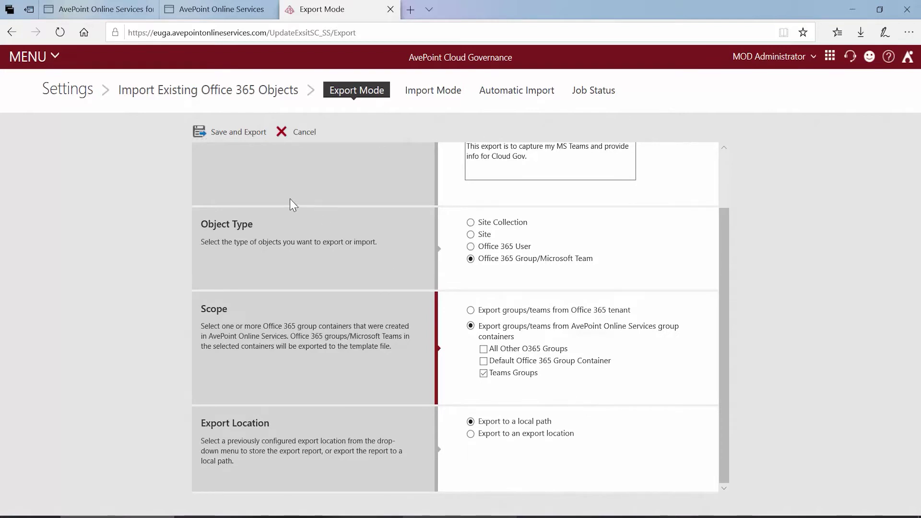
{"action": "left_click", "coordinate": [248, 136]}
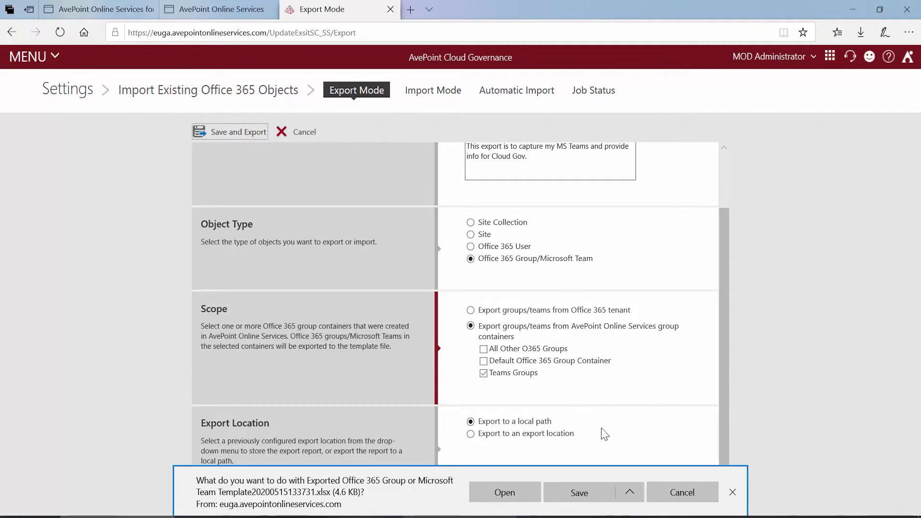
{"action": "left_click", "coordinate": [629, 493]}
{"action": "left_click", "coordinate": [580, 468]}
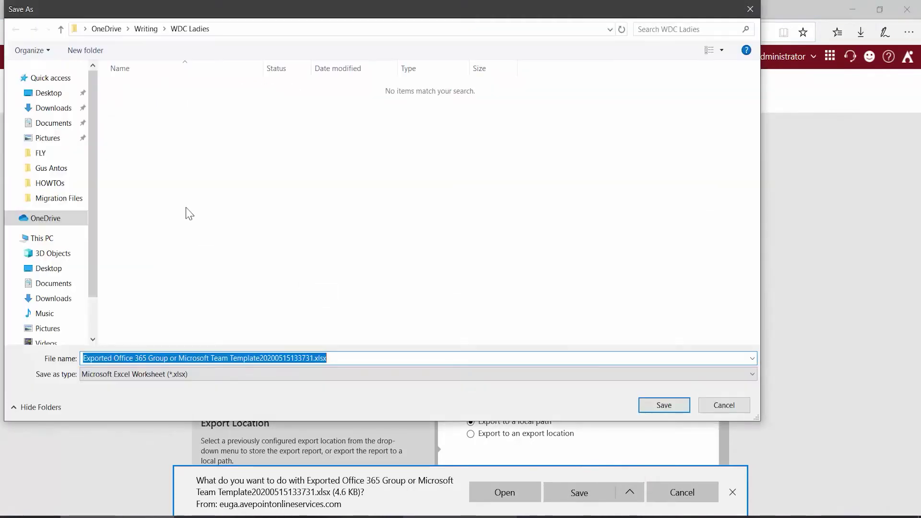
{"action": "left_click", "coordinate": [54, 95]}
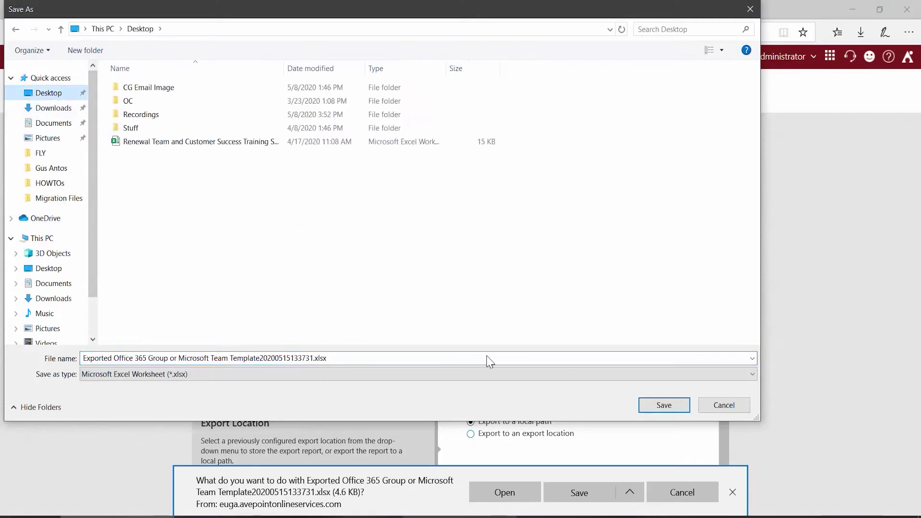
{"action": "left_click", "coordinate": [642, 409]}
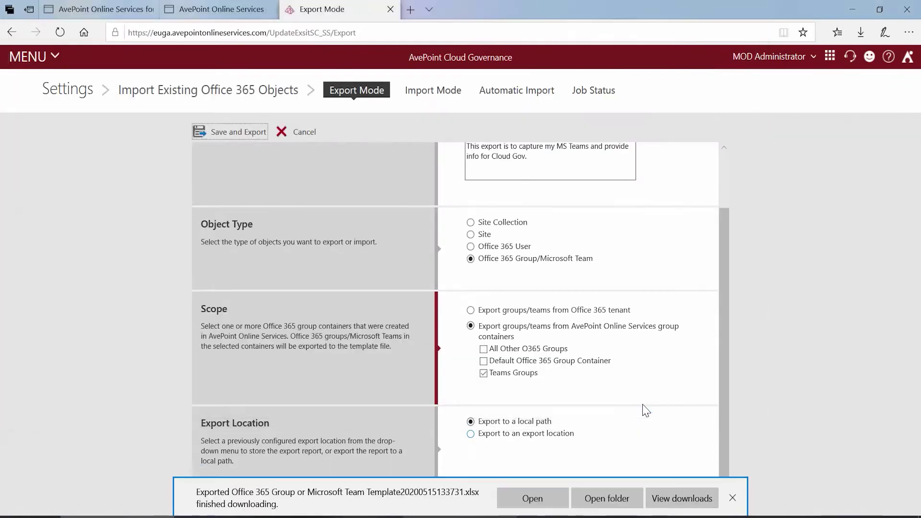
- Open the exported workbook in Excel, enable editing, and autofit columns A through I
{"action": "left_click", "coordinate": [538, 499]}
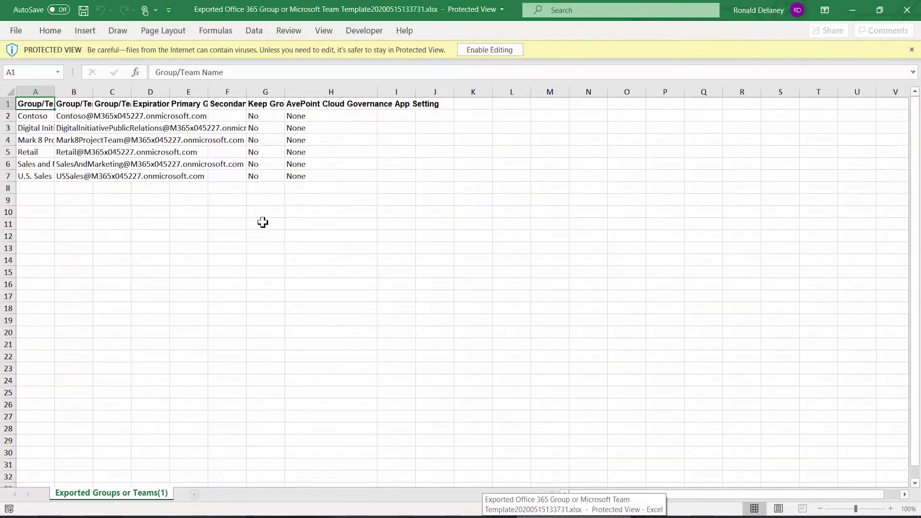
{"action": "left_click", "coordinate": [487, 50]}
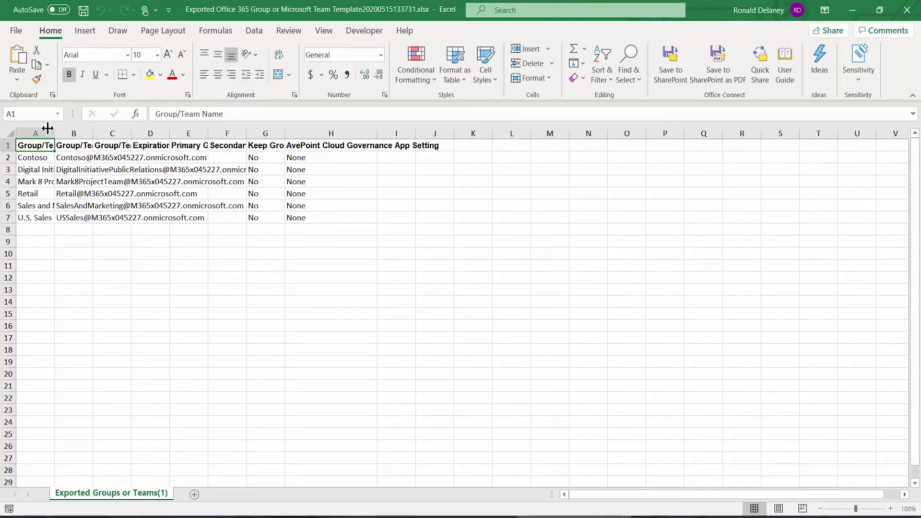
{"action": "left_click_drag", "start_coordinate": [44, 133], "coordinate": [439, 137]}
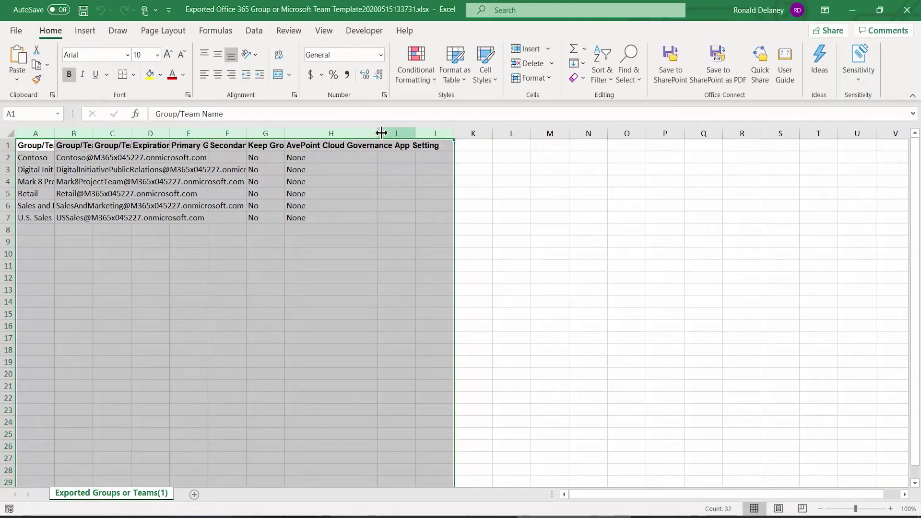
{"action": "double_click", "coordinate": [380, 132]}
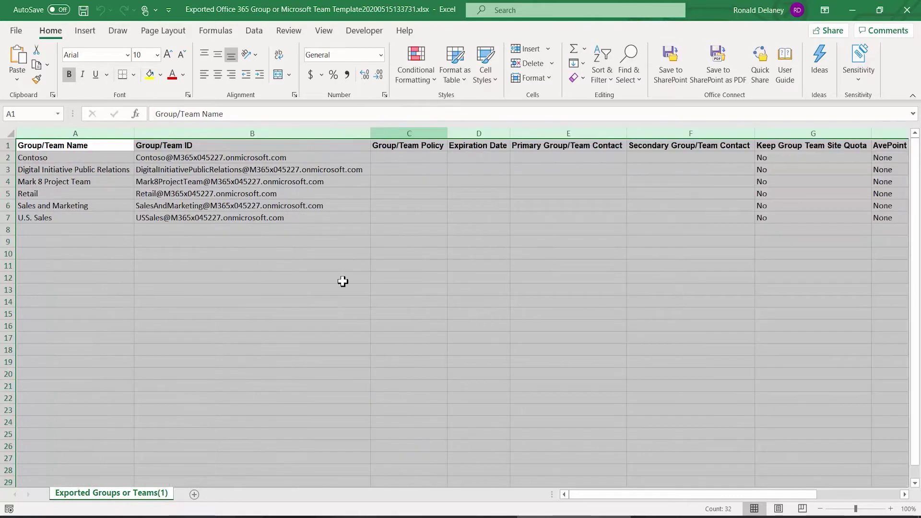
{"action": "left_click", "coordinate": [256, 268]}
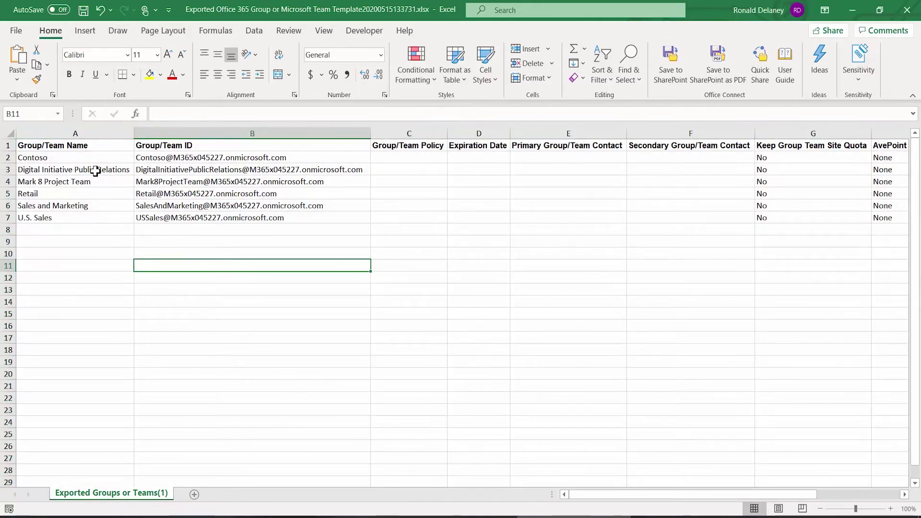
- Review the team names, team IDs, and the policy, expiration and contact cells C2–F2
{"action": "left_click_drag", "start_coordinate": [97, 157], "coordinate": [99, 219]}
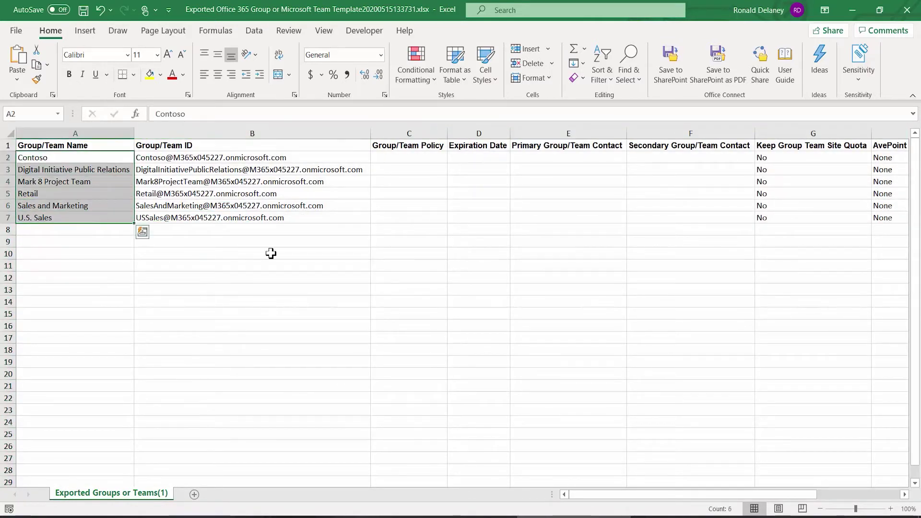
{"action": "left_click_drag", "start_coordinate": [270, 158], "coordinate": [277, 227]}
{"action": "left_click", "coordinate": [287, 264]}
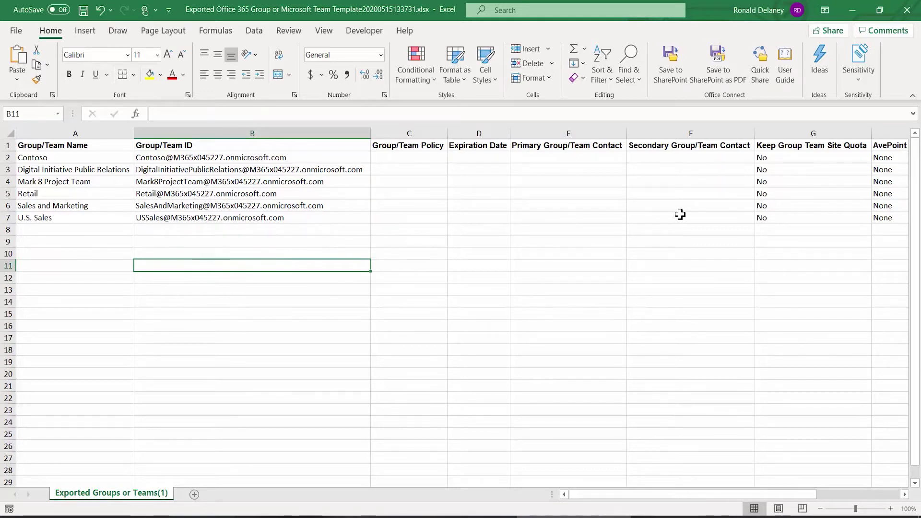
{"action": "left_click", "coordinate": [416, 156]}
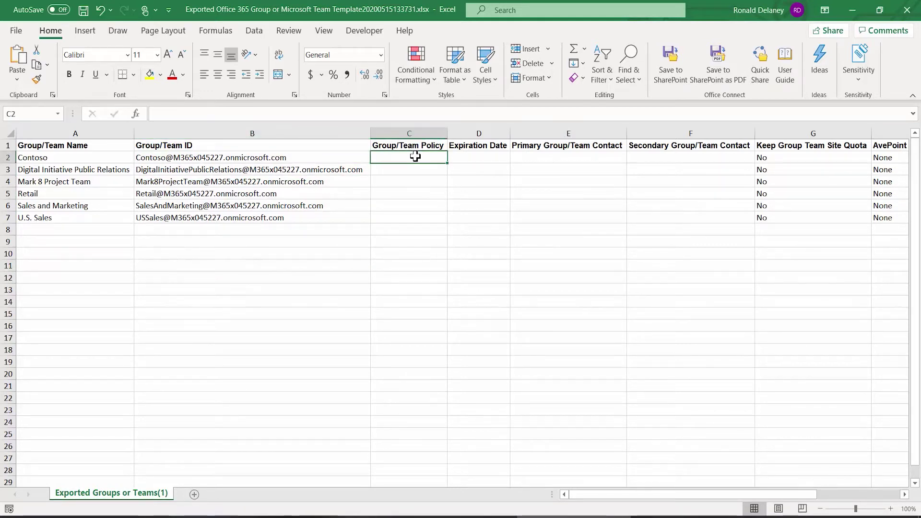
{"action": "left_click", "coordinate": [474, 158]}
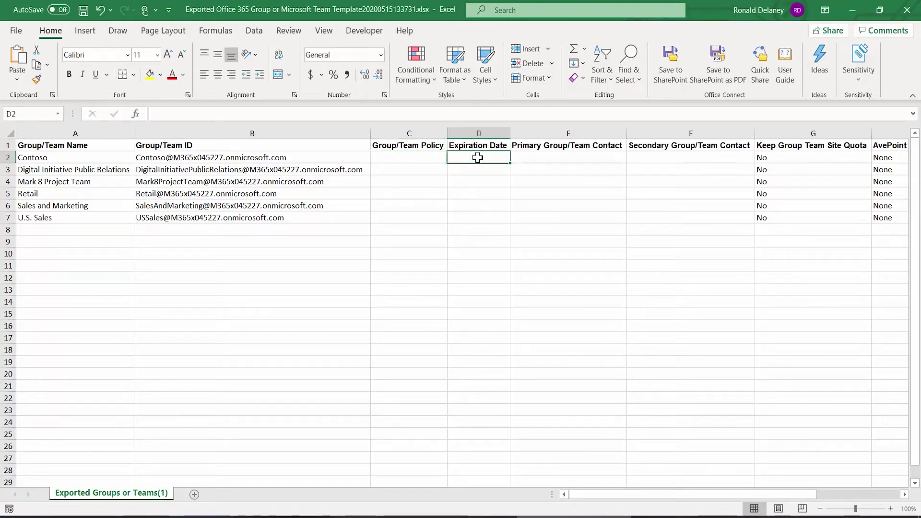
{"action": "left_click", "coordinate": [572, 159]}
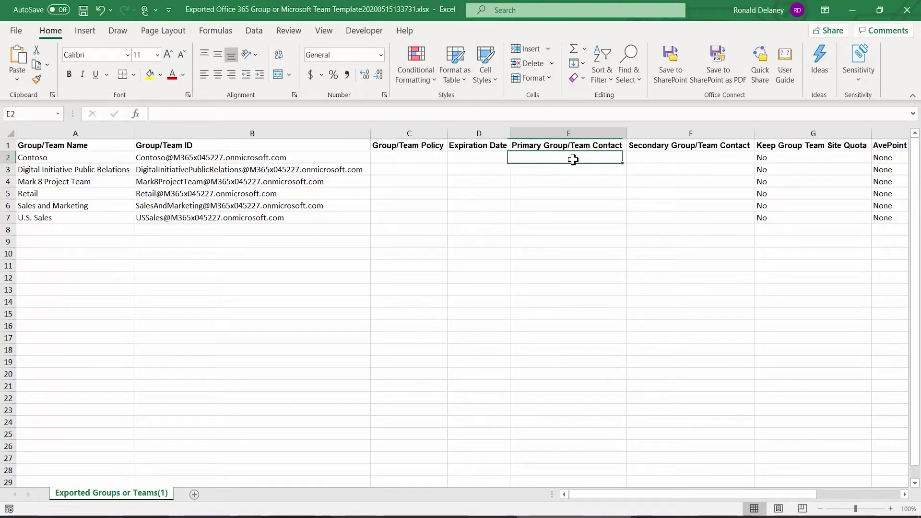
{"action": "left_click", "coordinate": [661, 157]}
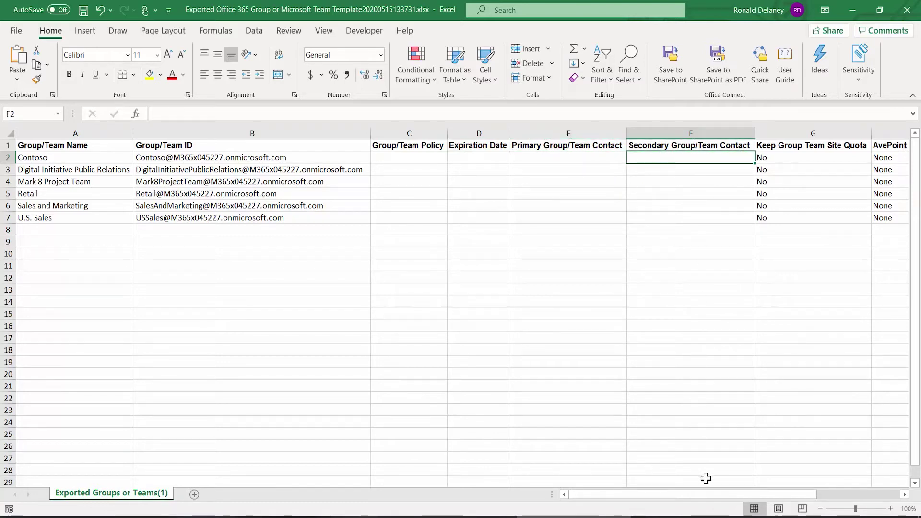
{"action": "key", "text": "Left"}
{"action": "key", "text": "Left"}
{"action": "key", "text": "Left"}
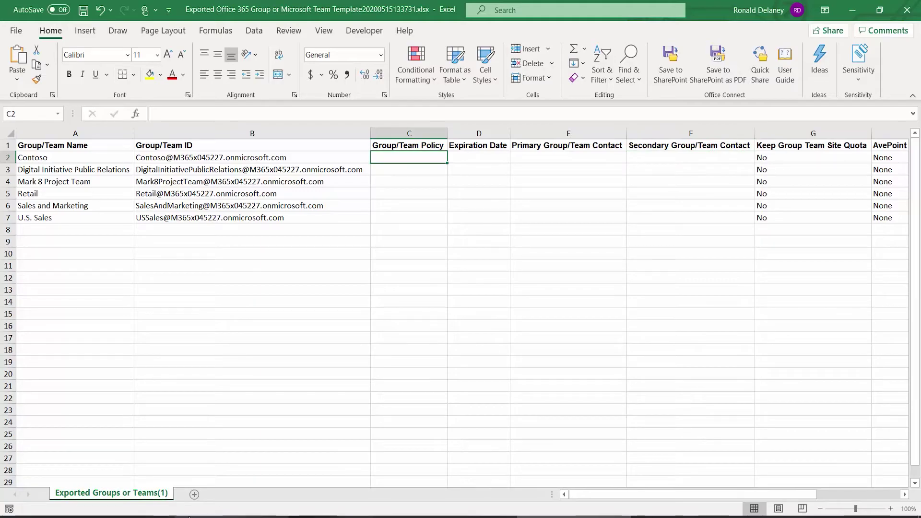
{"action": "left_click", "coordinate": [118, 517]}
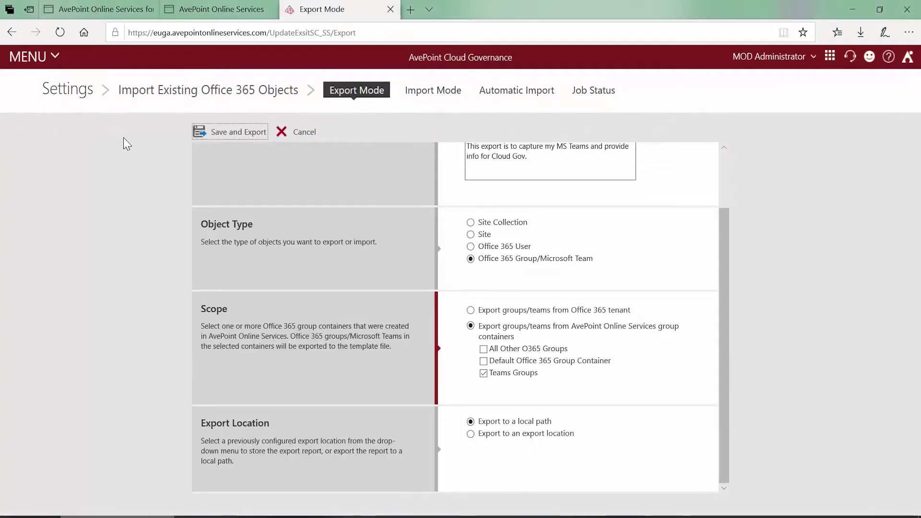
- Go to MENU > Settings > Policy to list the New Private Team, Gold, Bronze and Silver policies
{"action": "left_click", "coordinate": [54, 57]}
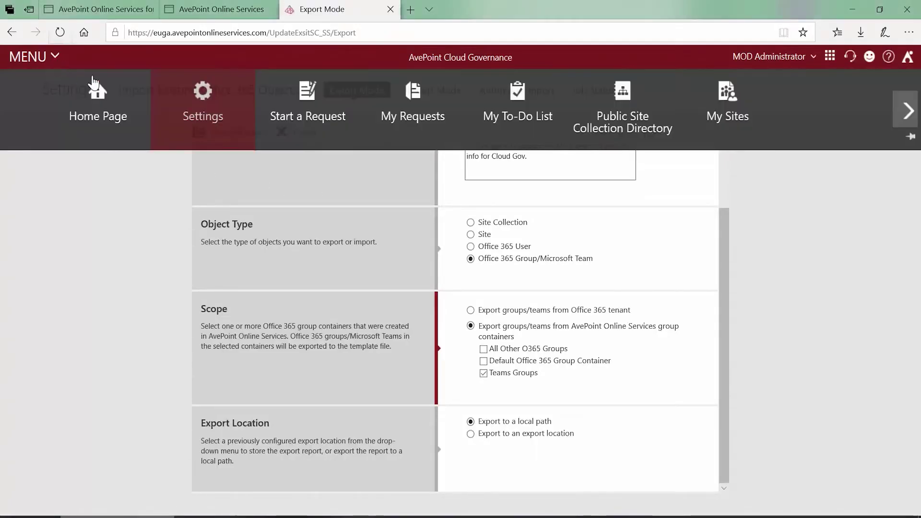
{"action": "left_click", "coordinate": [181, 114]}
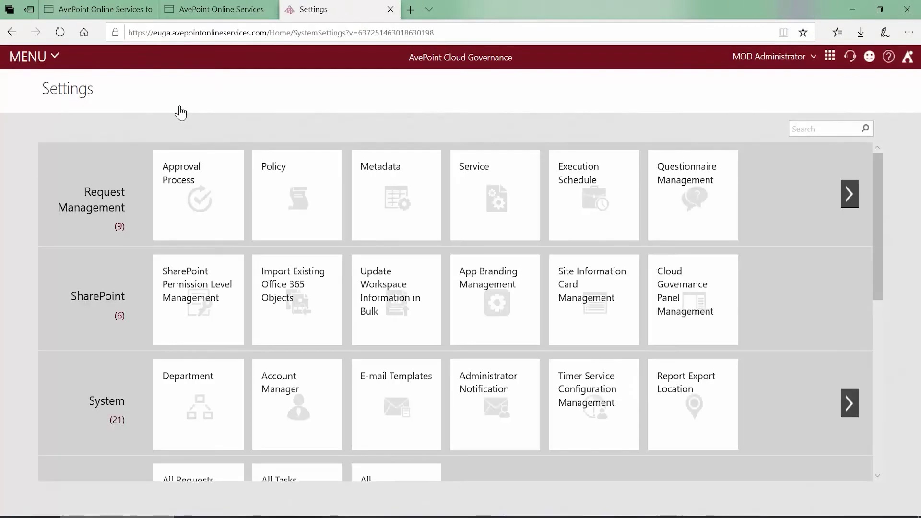
{"action": "left_click", "coordinate": [278, 181]}
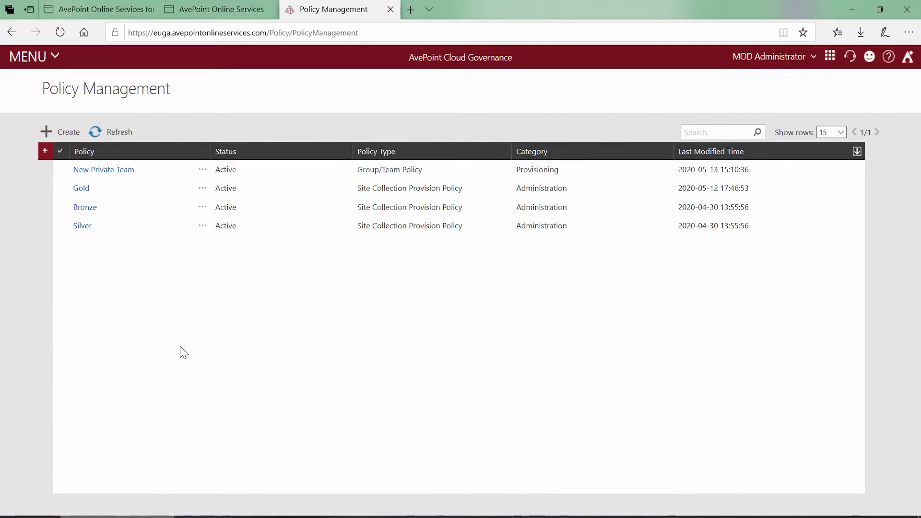
{"action": "left_click", "coordinate": [120, 171]}
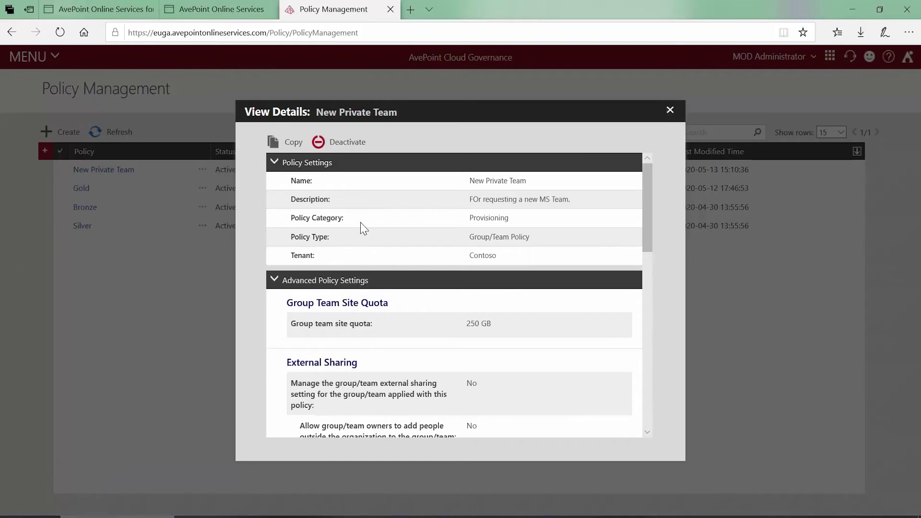
{"action": "scroll", "coordinate": [430, 293], "scroll_direction": "down", "scroll_amount": 2}
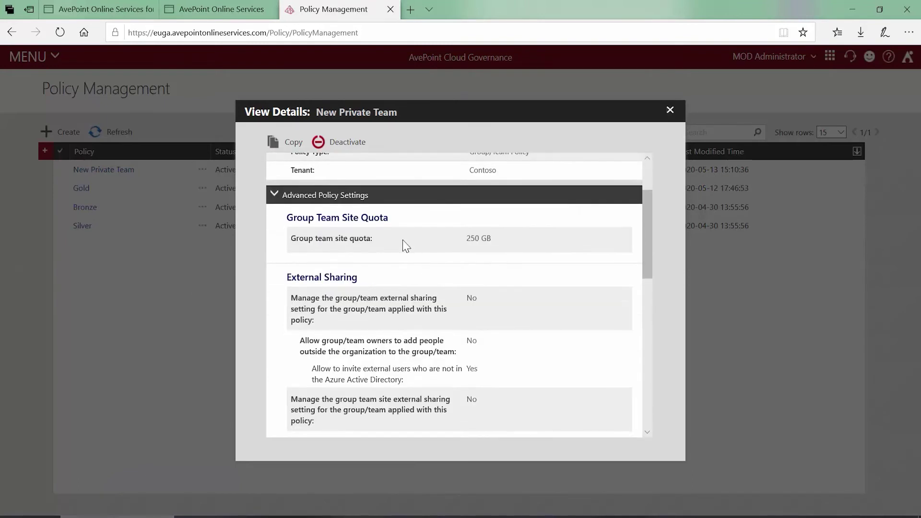
{"action": "scroll", "coordinate": [414, 284], "scroll_direction": "down", "scroll_amount": 1}
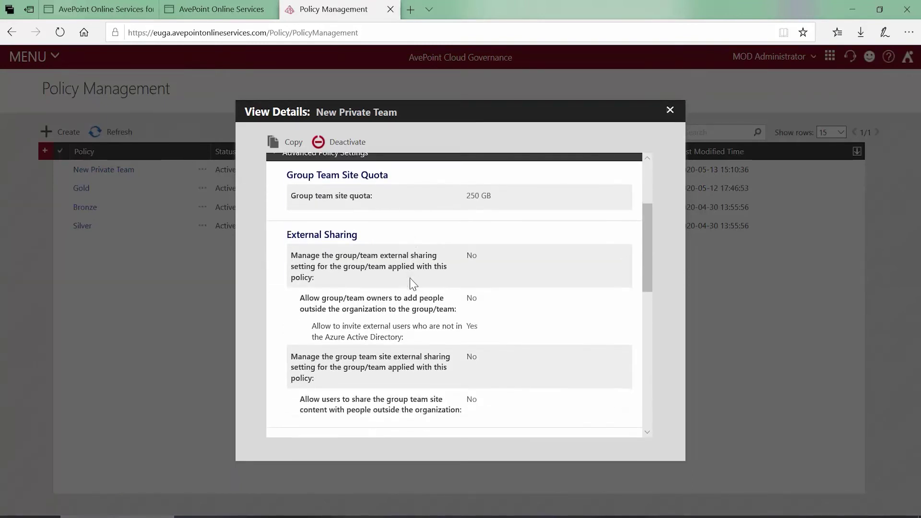
{"action": "scroll", "coordinate": [424, 267], "scroll_direction": "down", "scroll_amount": 5}
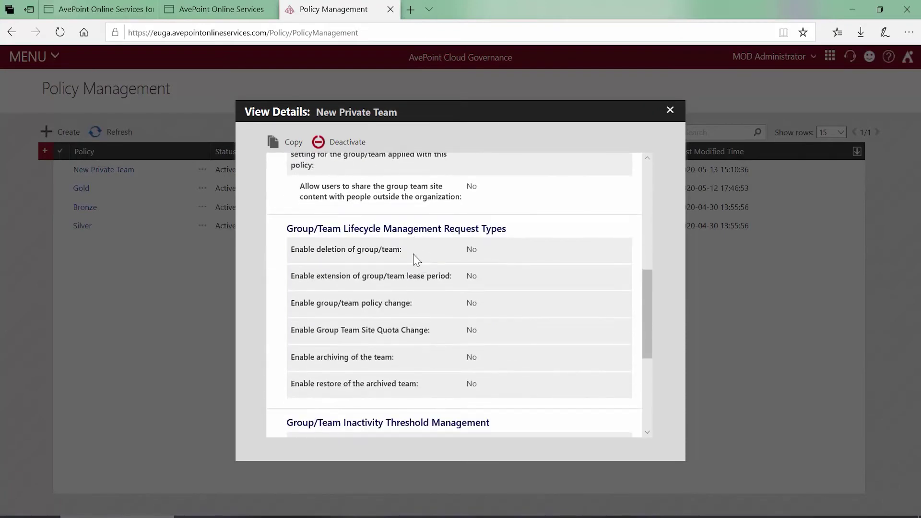
{"action": "scroll", "coordinate": [419, 274], "scroll_direction": "down", "scroll_amount": 3}
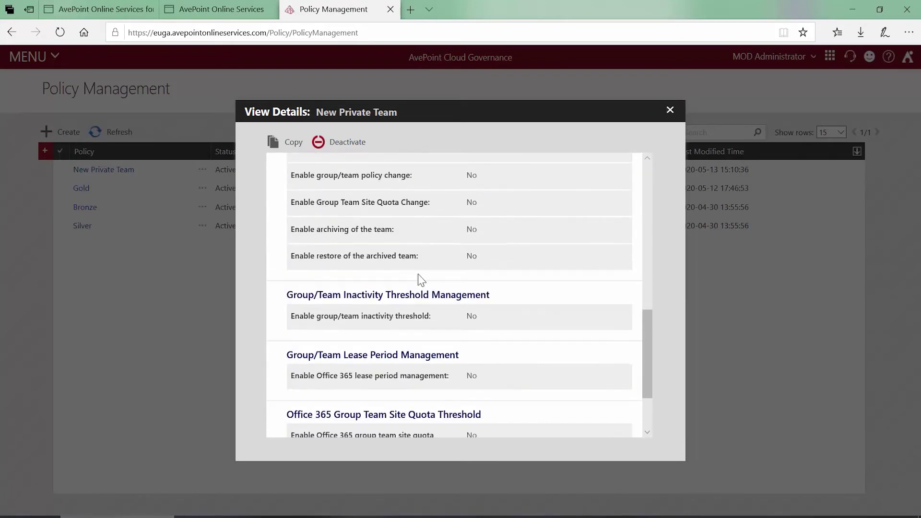
{"action": "scroll", "coordinate": [413, 275], "scroll_direction": "down", "scroll_amount": 1}
{"action": "scroll", "coordinate": [401, 270], "scroll_direction": "down", "scroll_amount": 1}
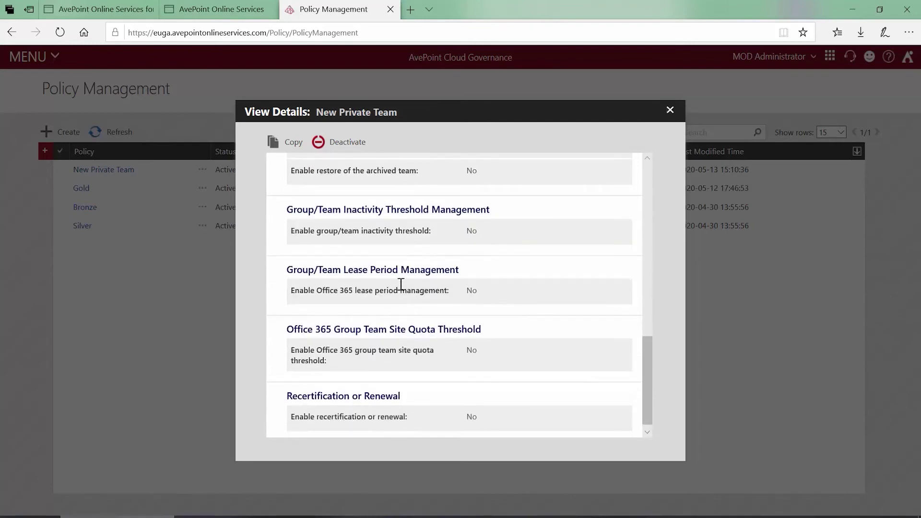
{"action": "scroll", "coordinate": [402, 290], "scroll_direction": "down", "scroll_amount": 1}
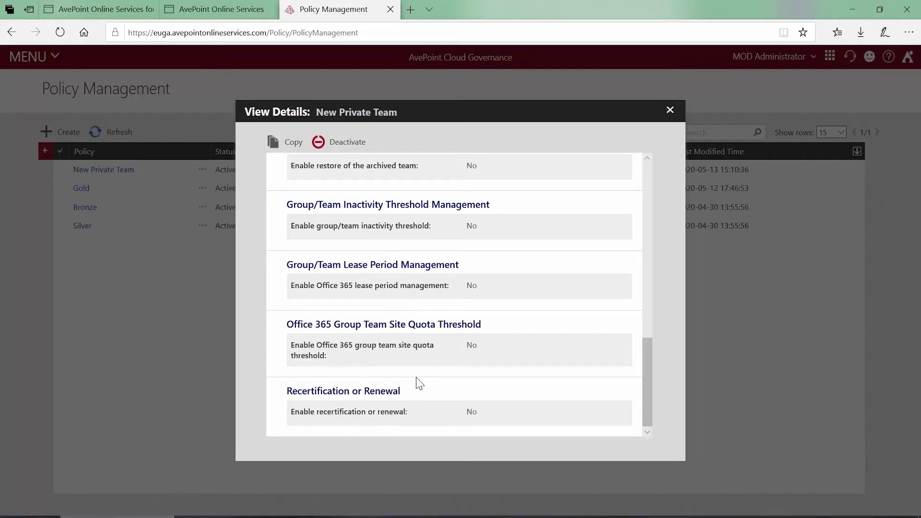
{"action": "left_click", "coordinate": [670, 111]}
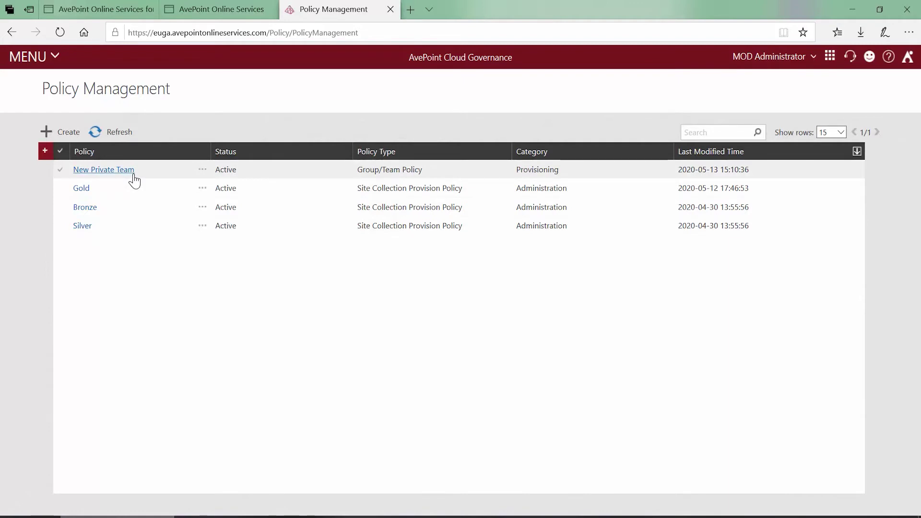
- Enter 'New Private Team' in C2 and fill it down through C7
{"action": "left_click", "coordinate": [565, 504]}
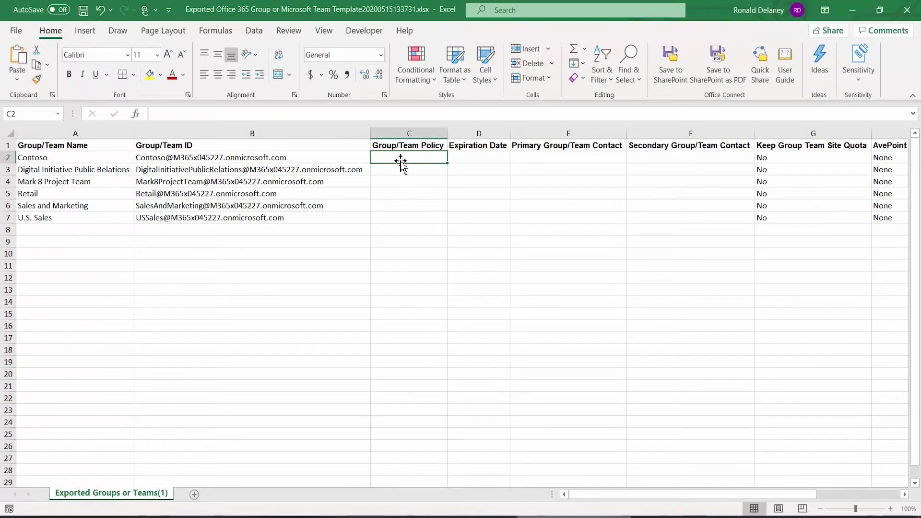
{"action": "type", "text": "New Private Team"}
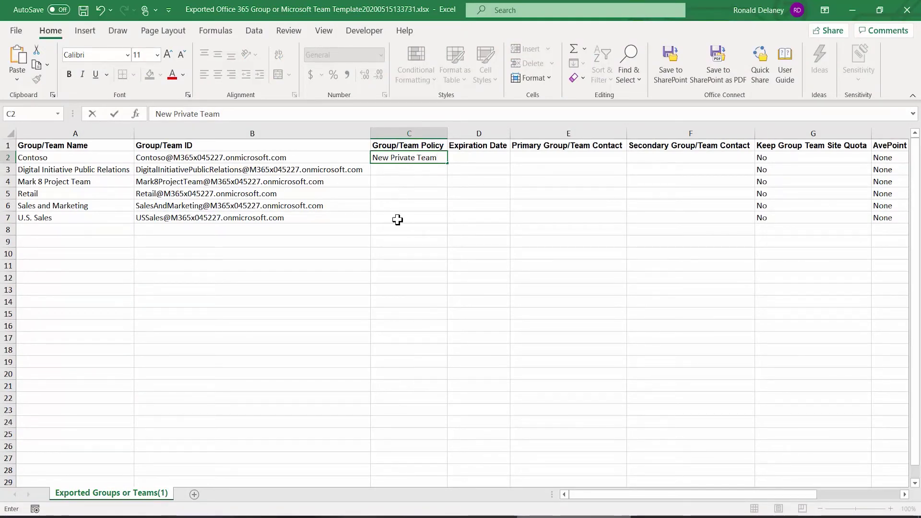
{"action": "left_click", "coordinate": [397, 235]}
{"action": "left_click", "coordinate": [426, 192]}
{"action": "left_click", "coordinate": [441, 159]}
{"action": "left_click_drag", "start_coordinate": [445, 162], "coordinate": [446, 220]}
- Fill in primary and secondary contact e-mails for all six teams and save the workbook
{"action": "left_click", "coordinate": [388, 245]}
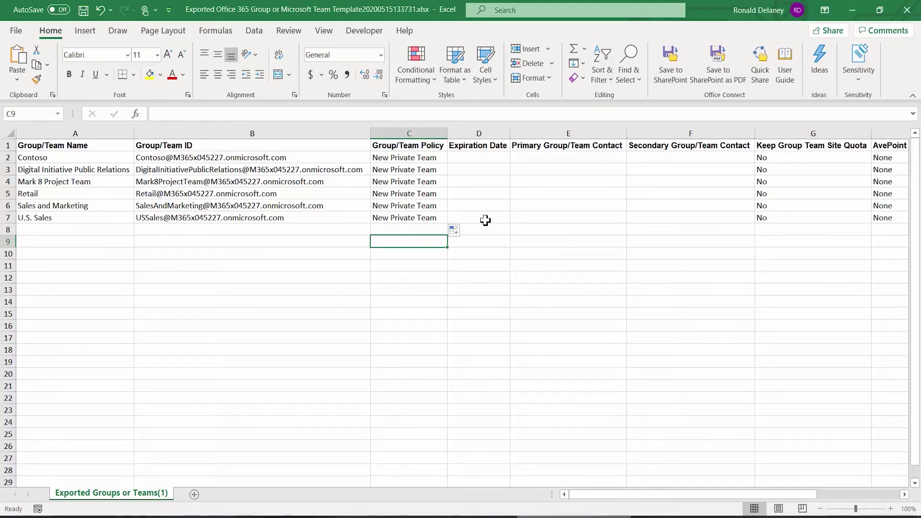
{"action": "left_click", "coordinate": [561, 154]}
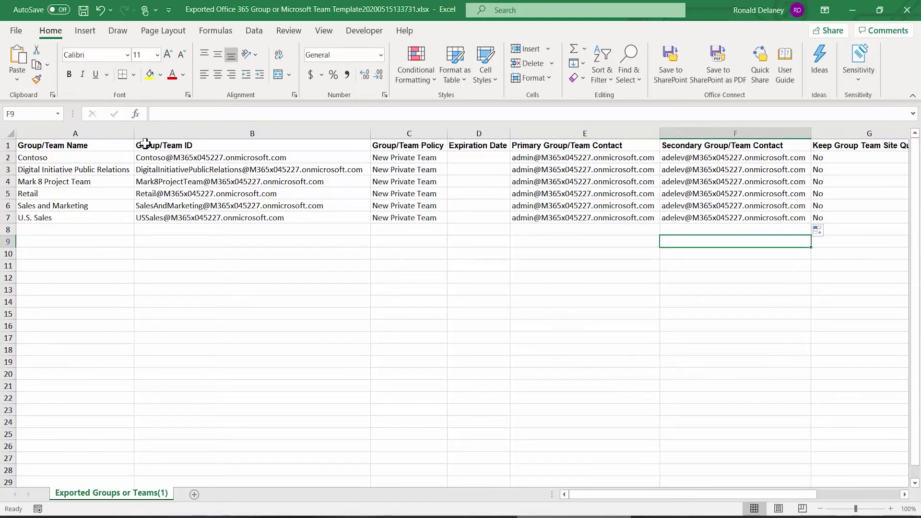
{"action": "left_click", "coordinate": [79, 11]}
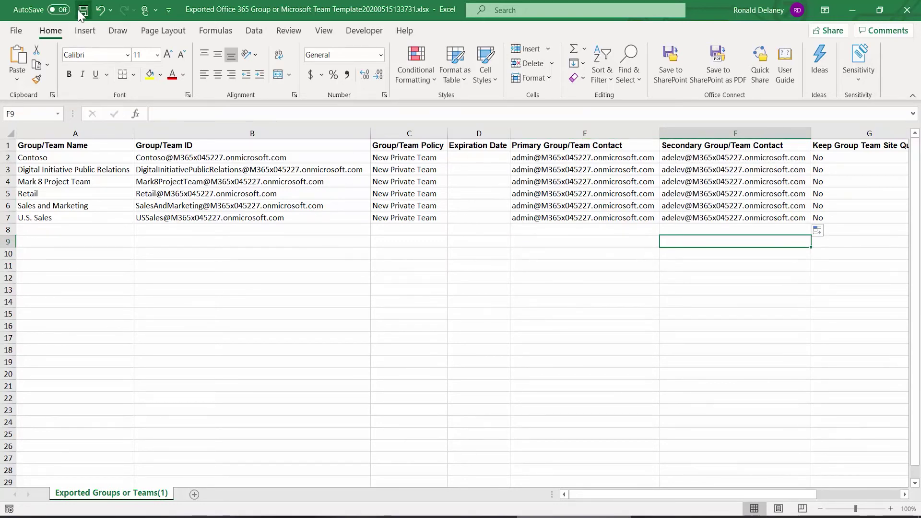
- Close Excel and go to Settings > Import Existing Office 365 Objects > Import Mode
{"action": "left_click", "coordinate": [906, 14]}
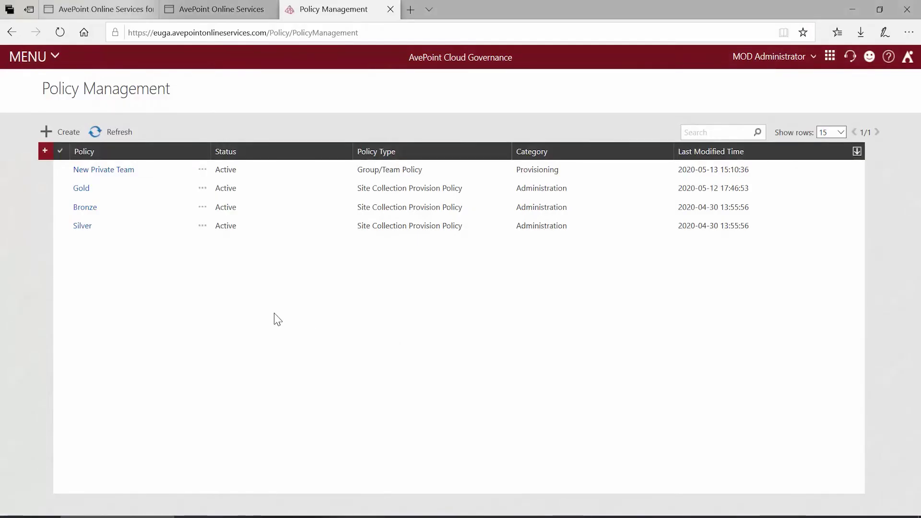
{"action": "left_click", "coordinate": [55, 59]}
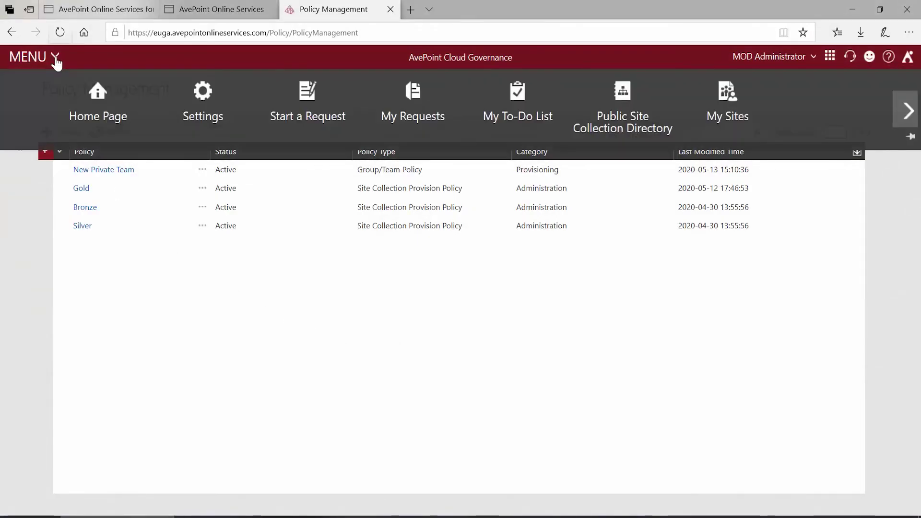
{"action": "left_click", "coordinate": [183, 94]}
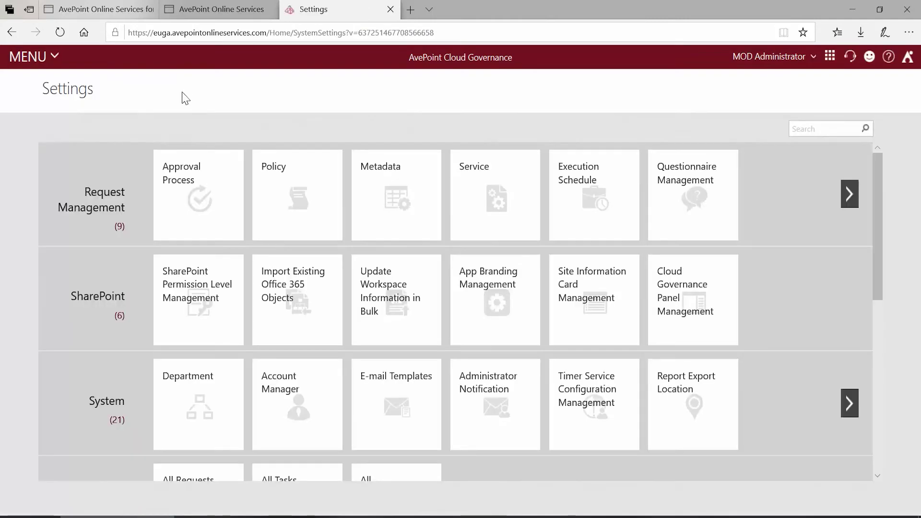
{"action": "left_click", "coordinate": [299, 315]}
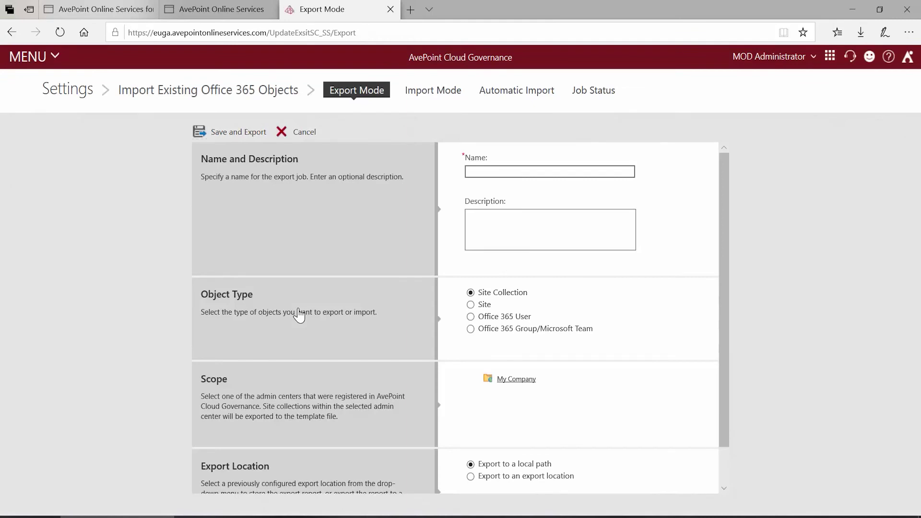
{"action": "left_click", "coordinate": [418, 96]}
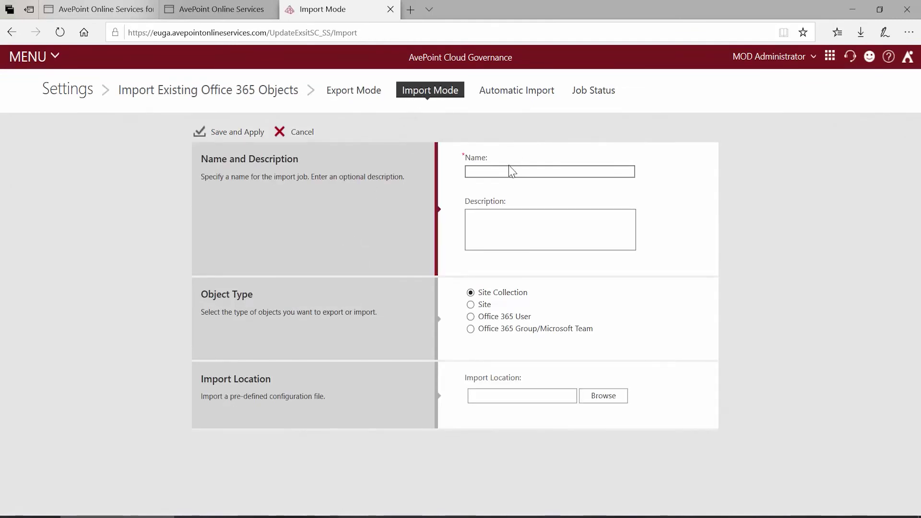
- Name the job 'Import MS Teams', describe it 'To import existing Teams', and choose Office 365 Group/Microsoft Team
{"action": "left_click", "coordinate": [546, 171]}
{"action": "type", "text": "Import MS Teams"}
{"action": "key", "text": "Tab"}
{"action": "type", "text": "To import existing Teams"}
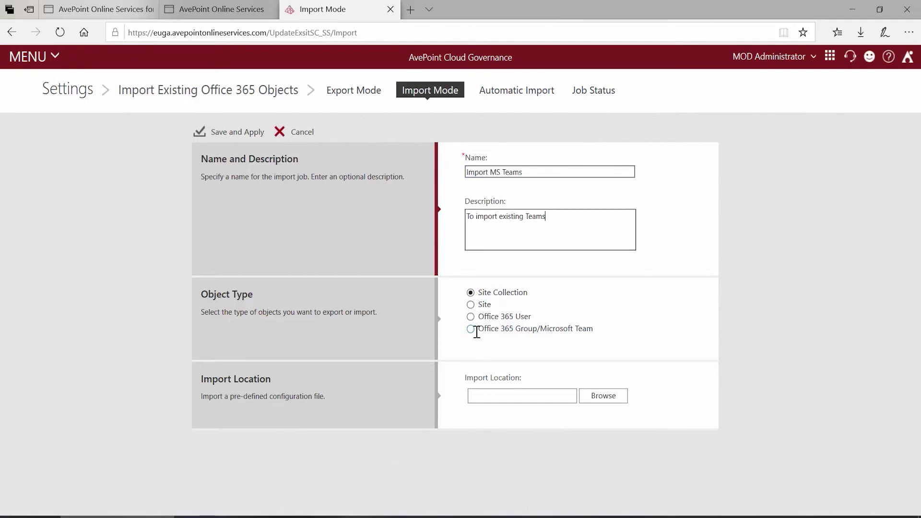
{"action": "left_click", "coordinate": [471, 329]}
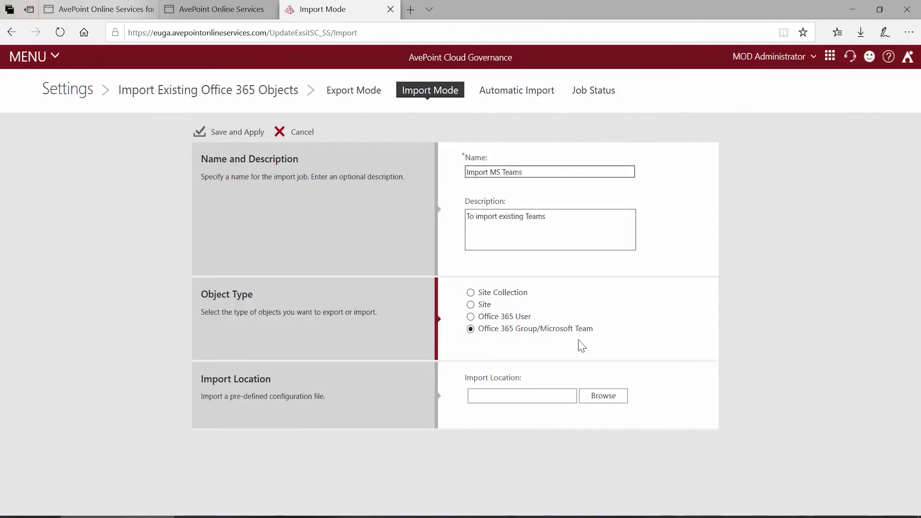
- Select the filled-in template workbook from the Desktop, then save and apply the import job
{"action": "left_click", "coordinate": [598, 405]}
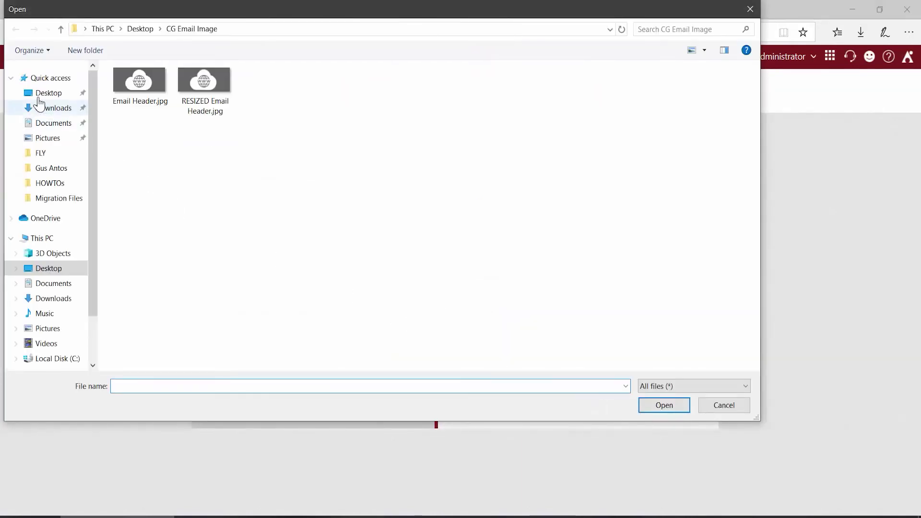
{"action": "left_click", "coordinate": [41, 95]}
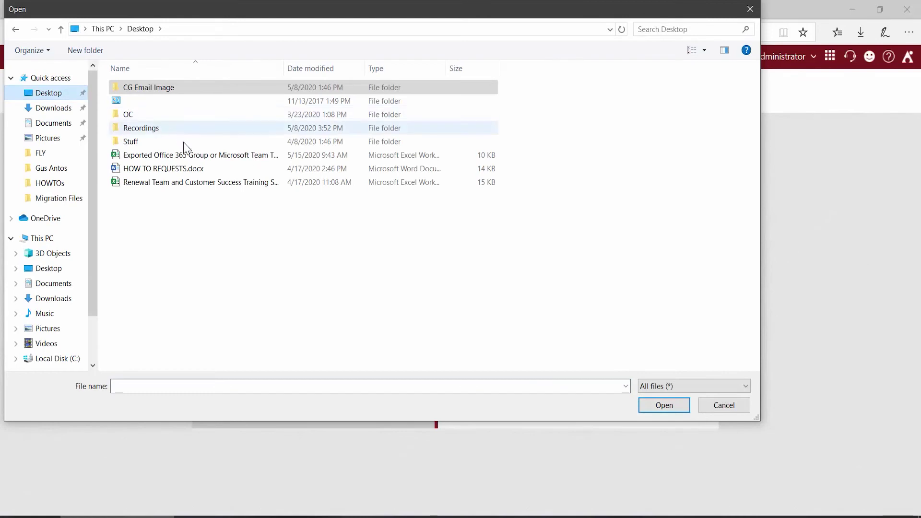
{"action": "left_click", "coordinate": [187, 158]}
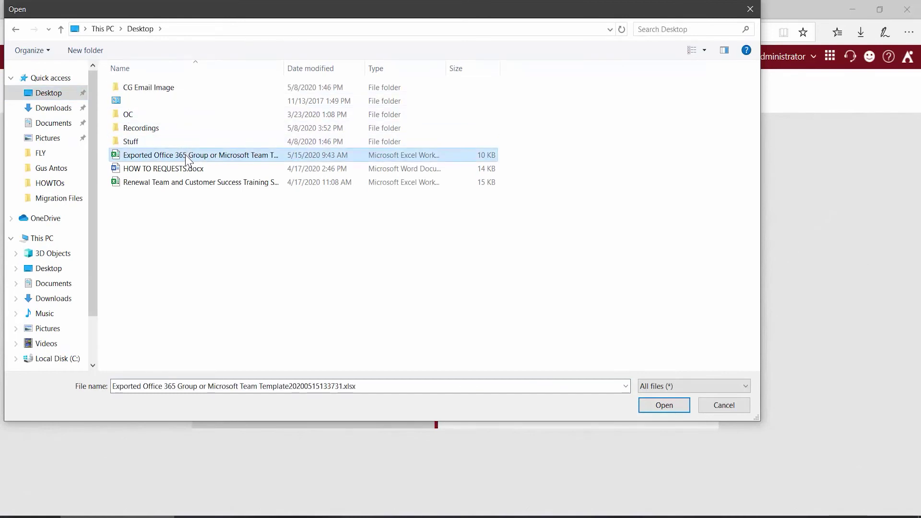
{"action": "left_click", "coordinate": [663, 405]}
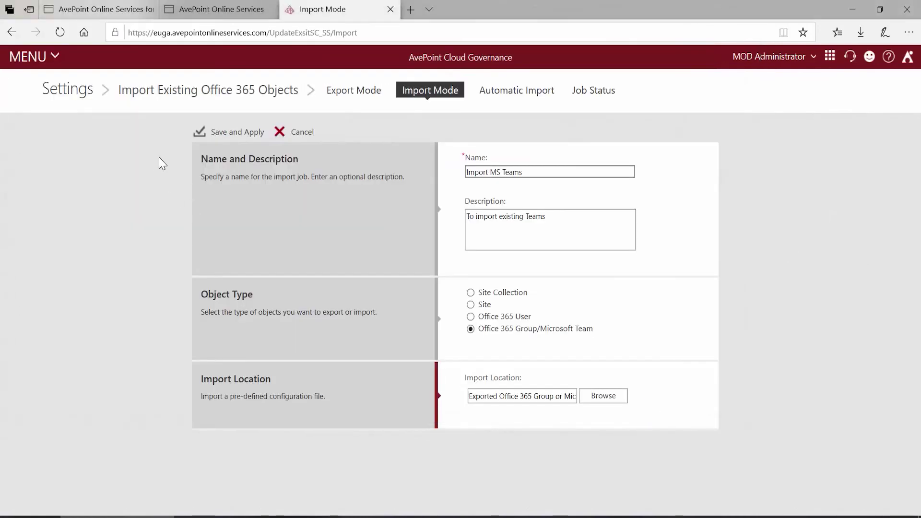
{"action": "left_click", "coordinate": [243, 139]}
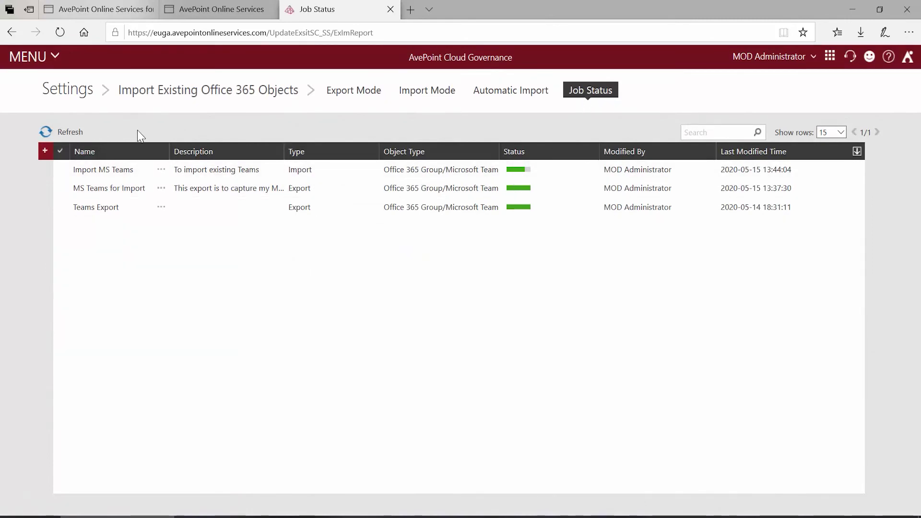
- Refresh the Job Status list until the Import MS Teams job shows completed
{"action": "left_click", "coordinate": [68, 132]}
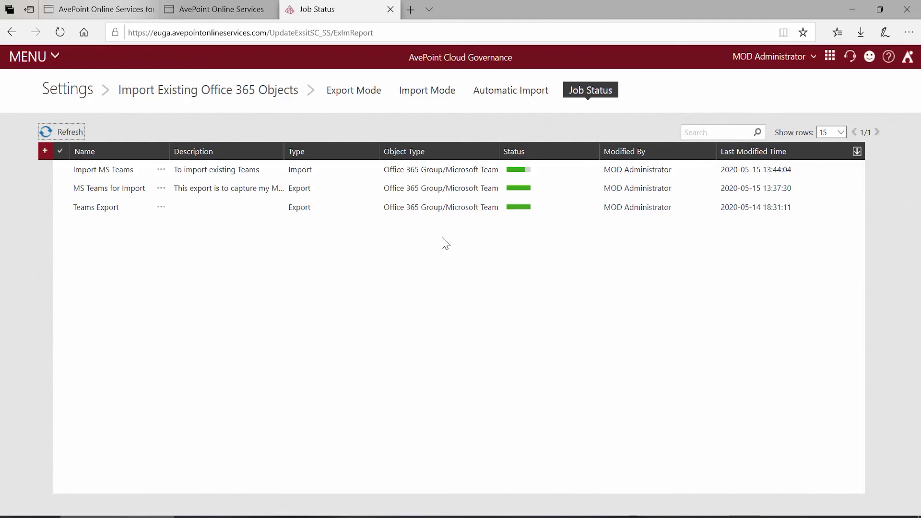
{"action": "left_click", "coordinate": [508, 97]}
{"action": "left_click", "coordinate": [63, 132]}
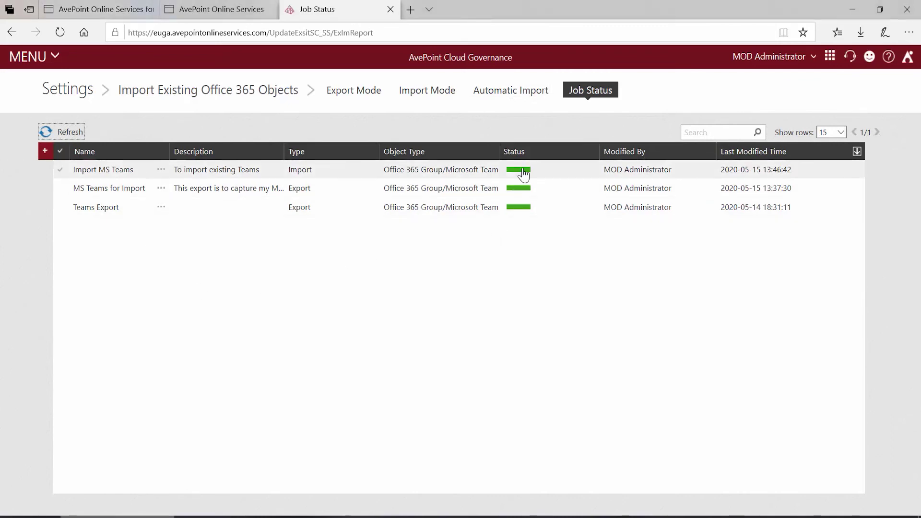
{"action": "mouse_move", "coordinate": [523, 174]}
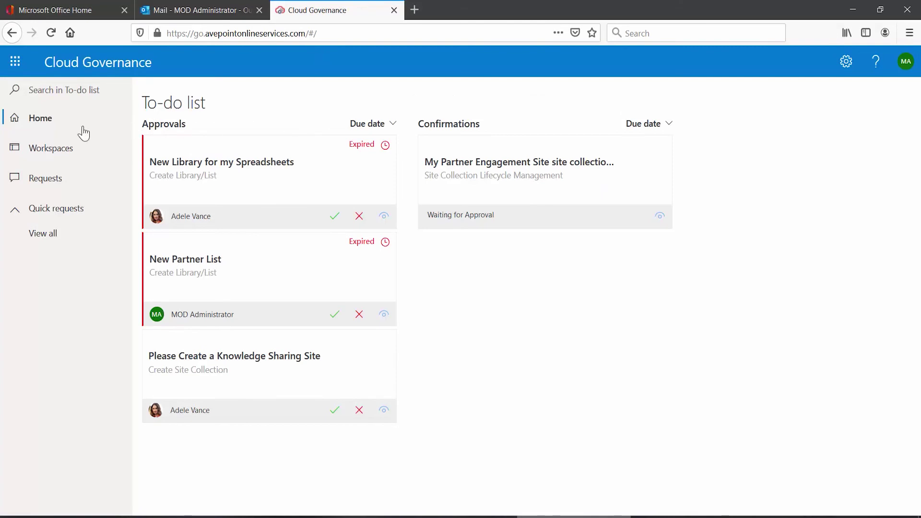
- Filter the Workspaces list's Type column to show only Microsoft Team workspaces
{"action": "left_click", "coordinate": [48, 152]}
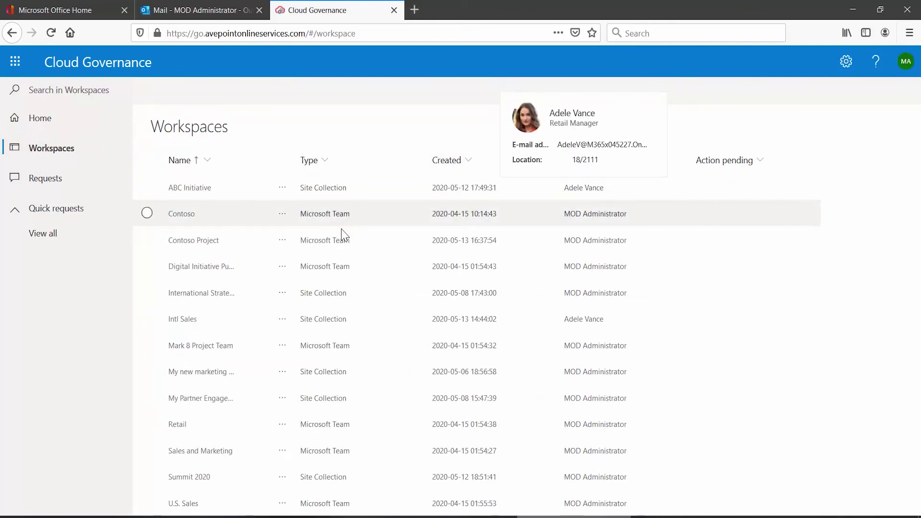
{"action": "left_click", "coordinate": [321, 163]}
{"action": "left_click", "coordinate": [337, 192]}
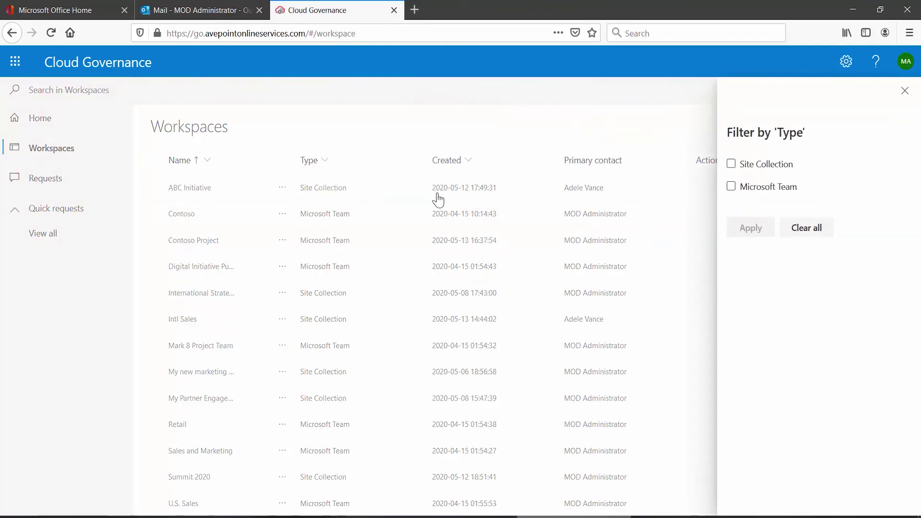
{"action": "left_click", "coordinate": [732, 187]}
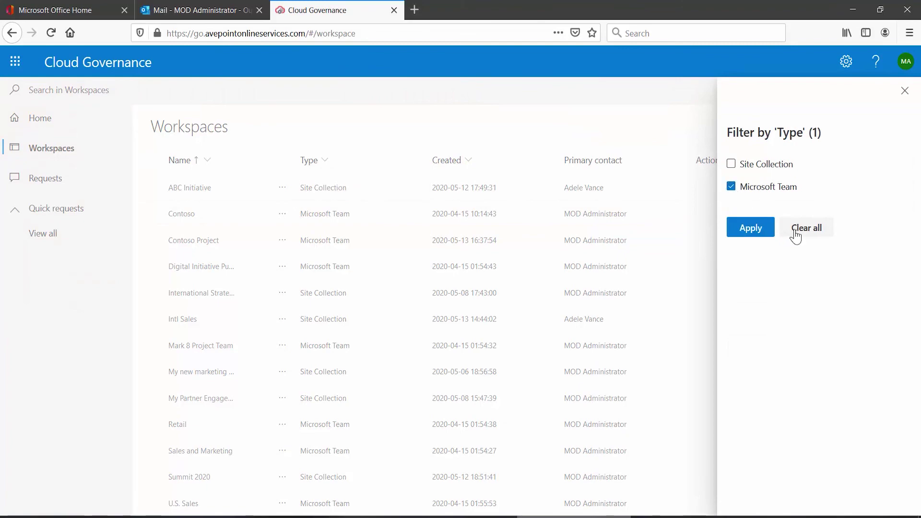
{"action": "left_click", "coordinate": [750, 229]}
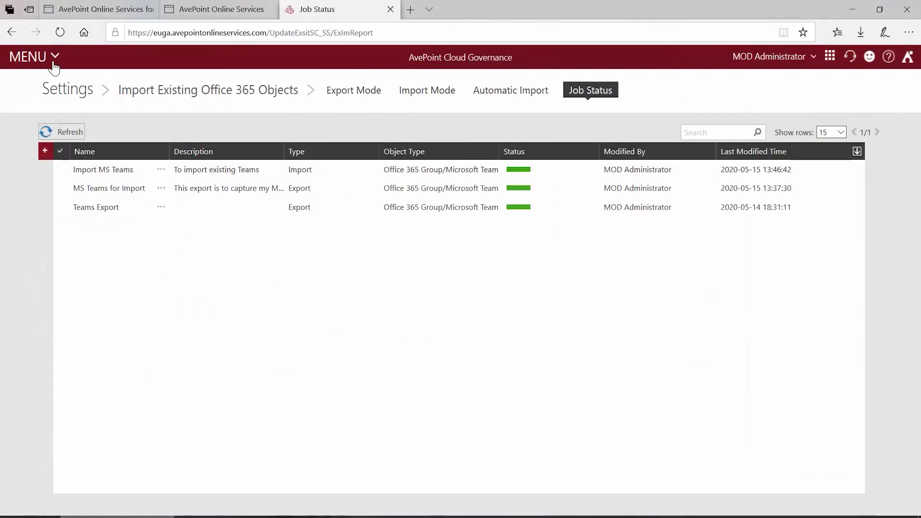
- Review the imported teams' New Private Team policy and contacts in My Teams and Groups, then return to Workspaces
{"action": "left_click", "coordinate": [55, 80]}
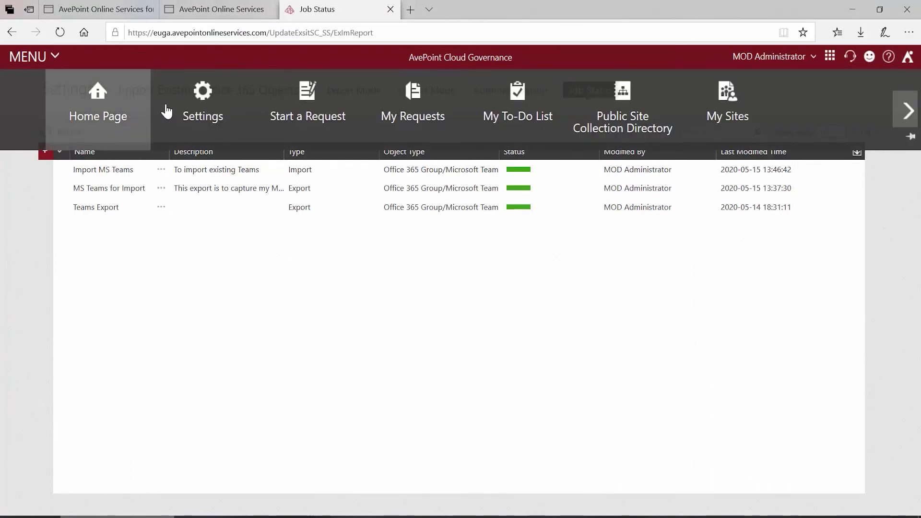
{"action": "left_click", "coordinate": [102, 111]}
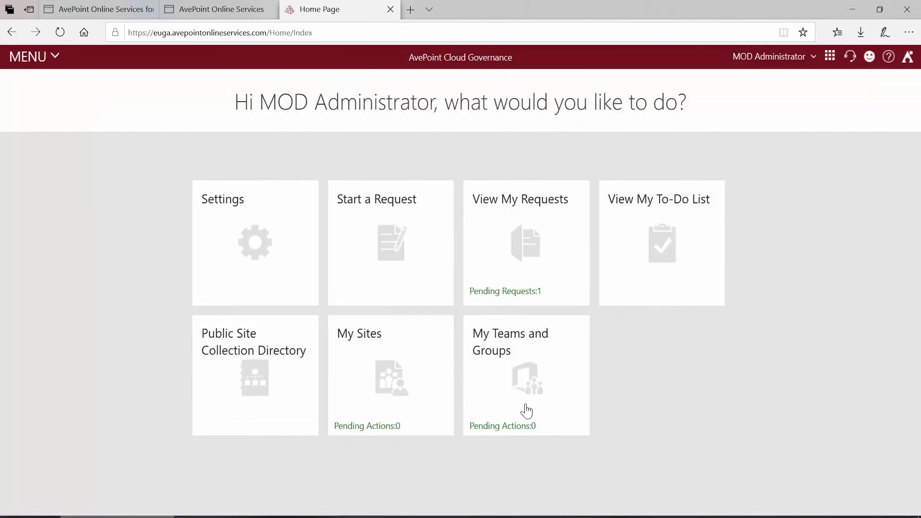
{"action": "left_click", "coordinate": [528, 373]}
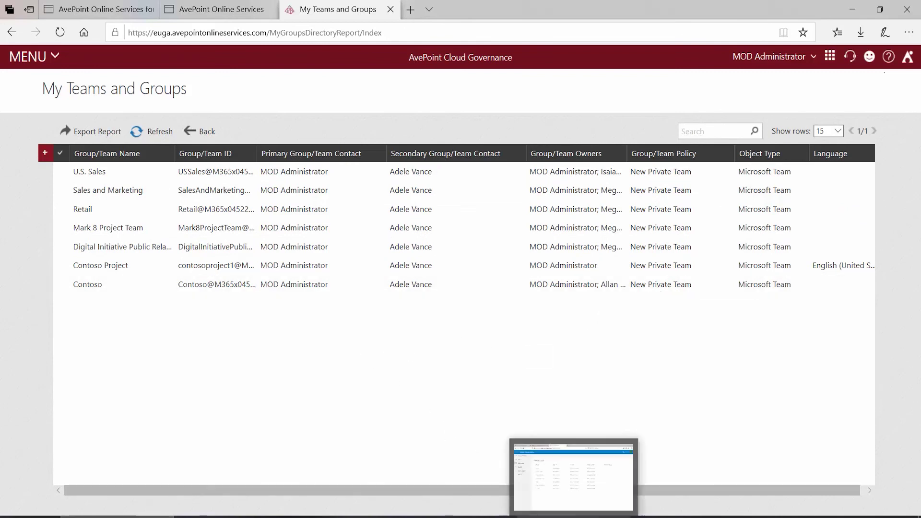
{"action": "left_click", "coordinate": [576, 472]}
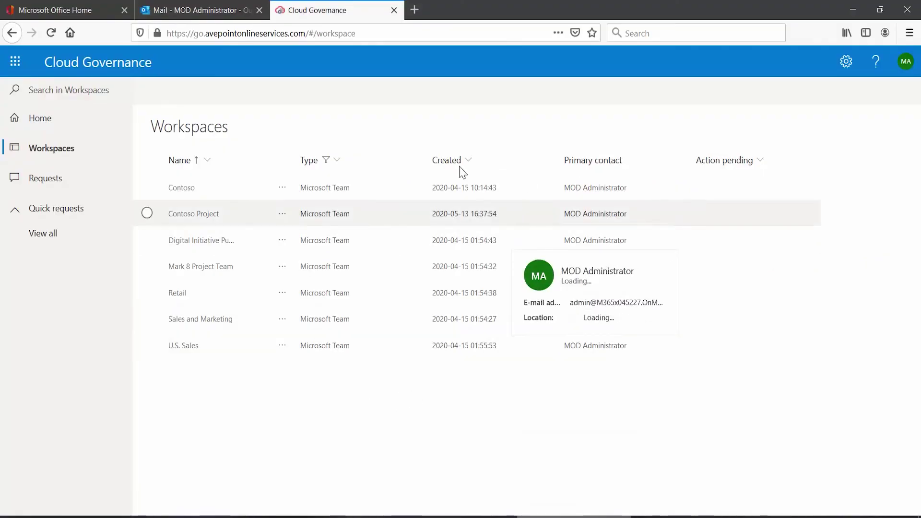